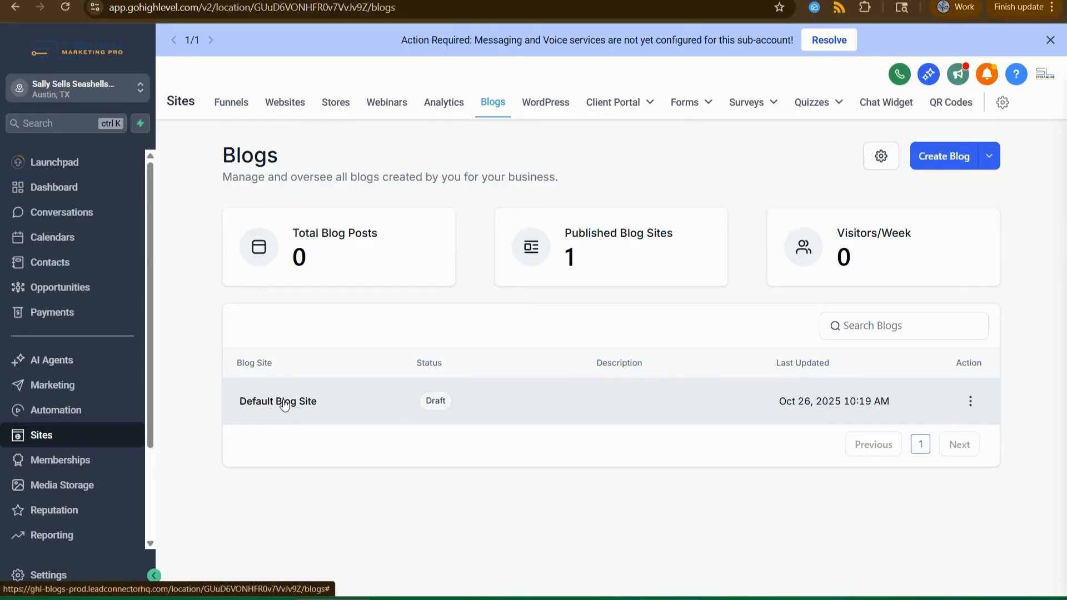
# Open 'Default Blog Site' from the Blog Site list under Sites › Blogs.
pyautogui.click(284, 402)
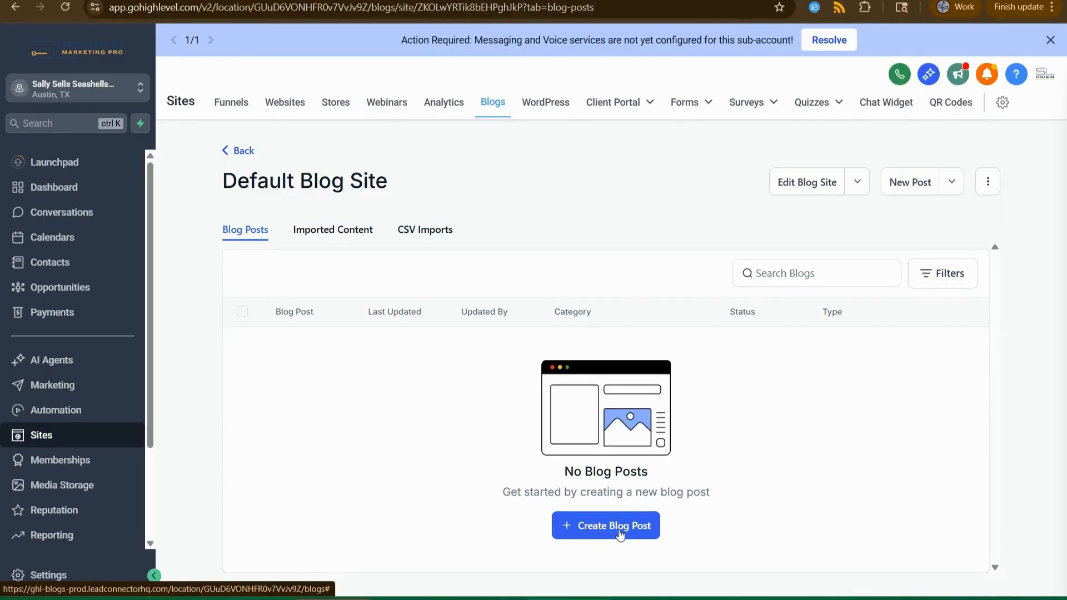
# Launch the blog builder with 'Edit Blog Site' on the Default Blog Site page.
pyautogui.click(809, 189)
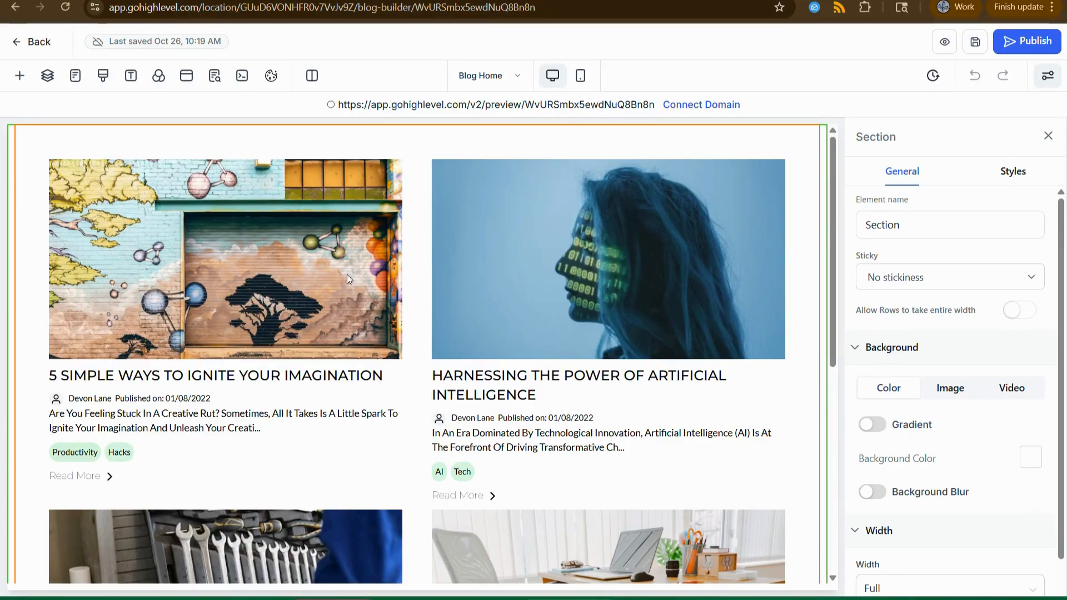
# Scroll the Blog Home canvas to look over the sample two-column post grid.
pyautogui.scroll(-1, 565, 290)
pyautogui.scroll(-5, 565, 288)
pyautogui.scroll(4, 564, 288)
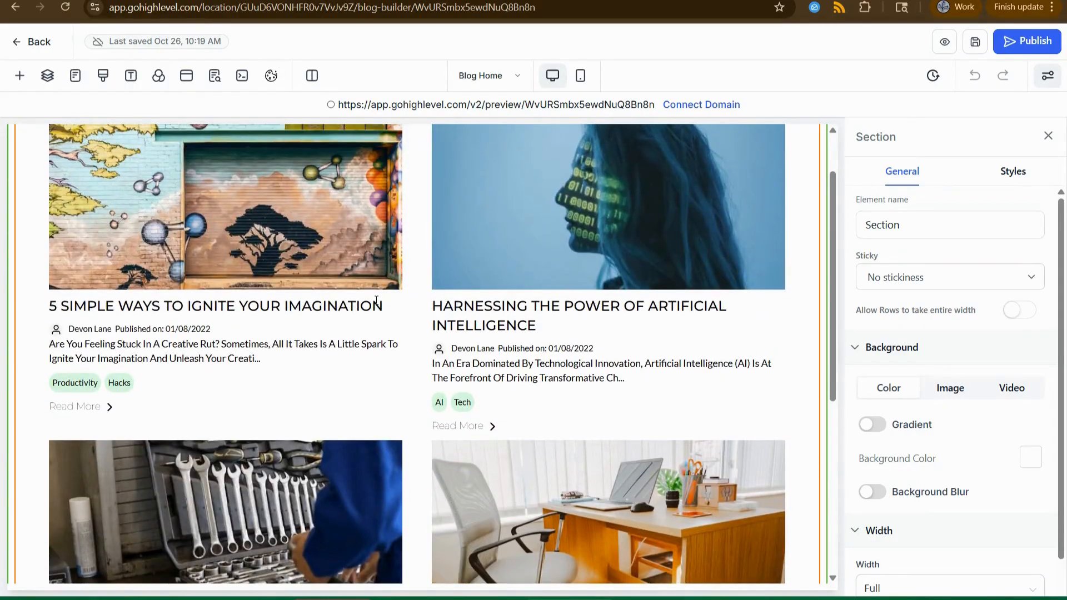
pyautogui.scroll(1, 564, 288)
pyautogui.scroll(2, 273, 287)
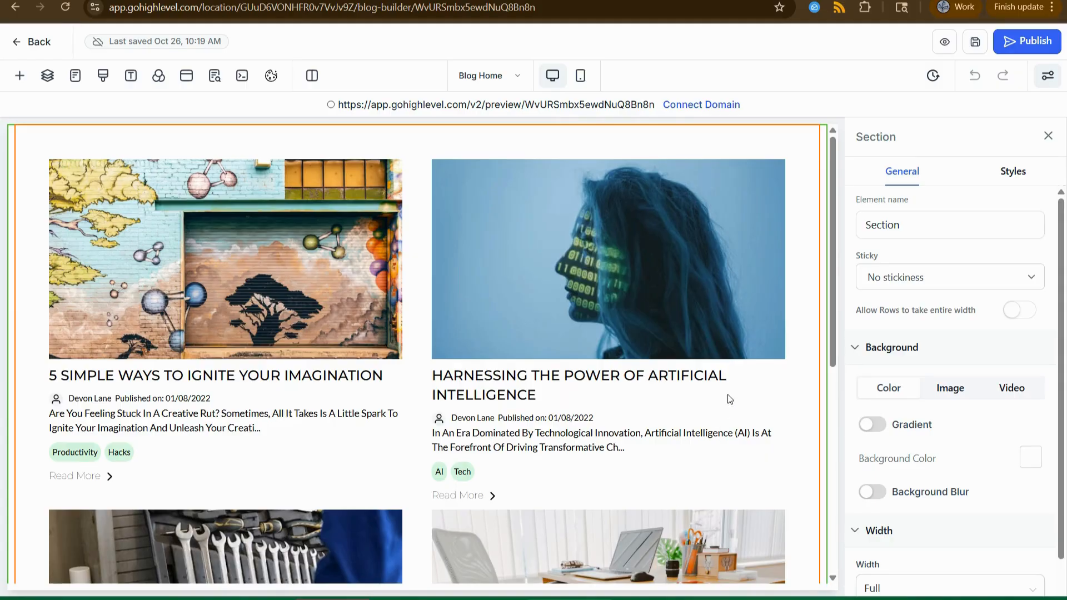
# Select the Blog Posts element and try the Compact blog type, returning to Standard.
pyautogui.click(807, 361)
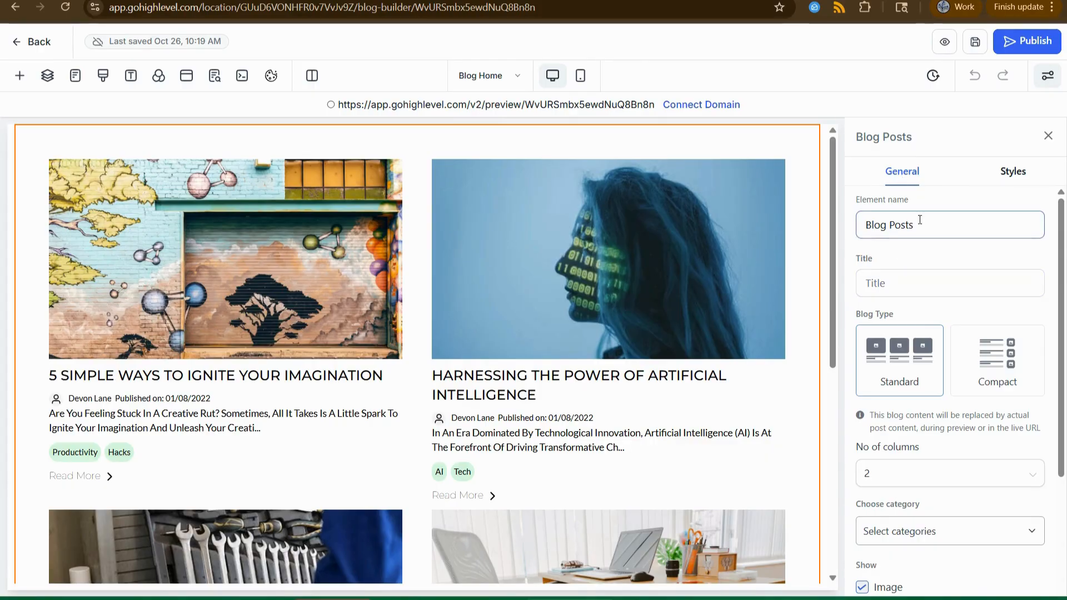
pyautogui.click(957, 288)
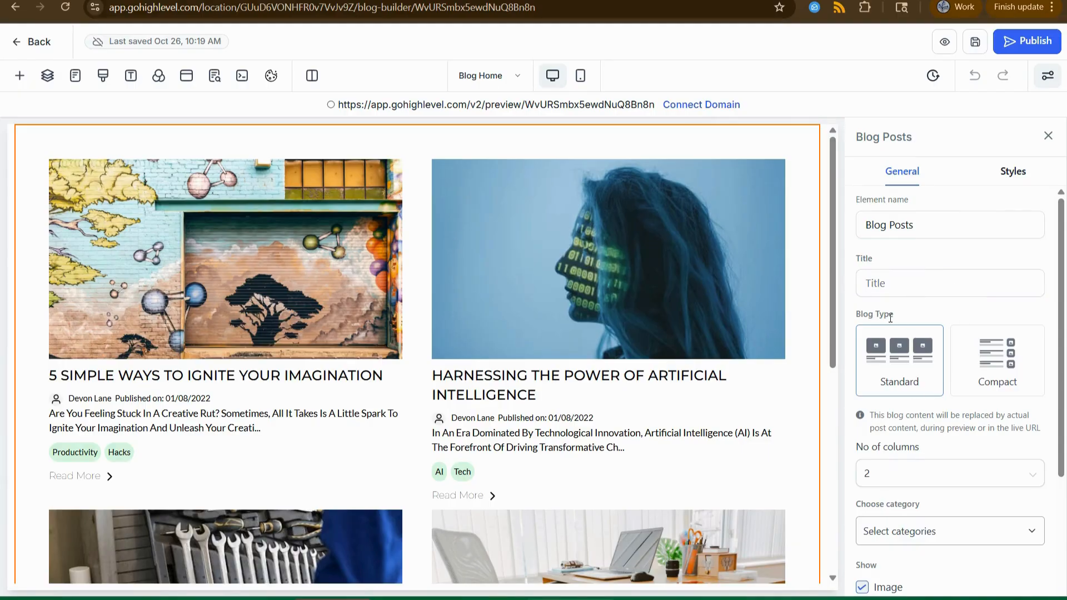
pyautogui.scroll(-2, 901, 361)
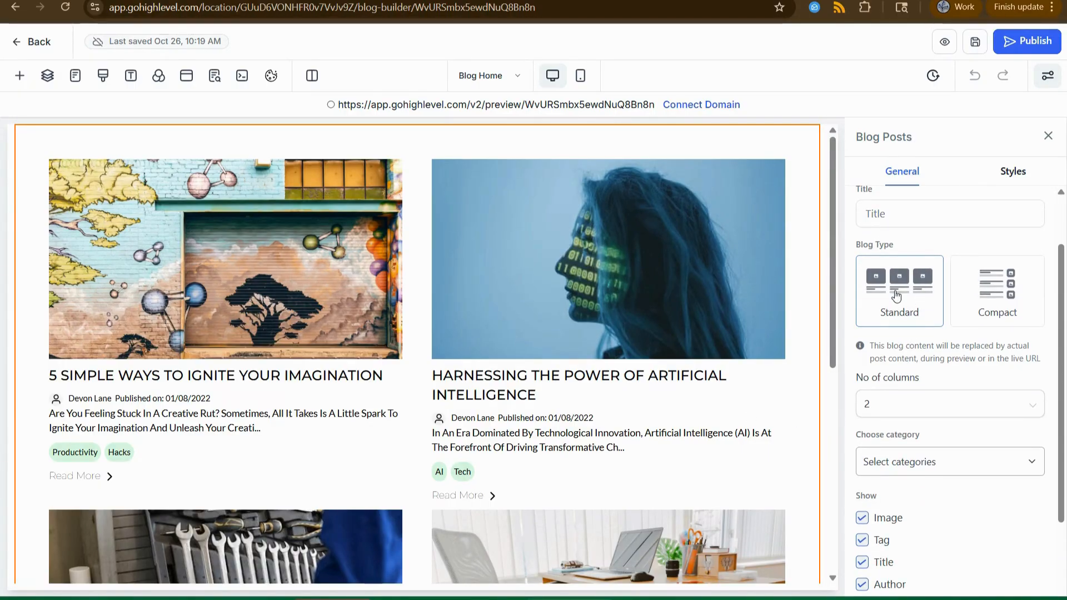
pyautogui.click(1013, 295)
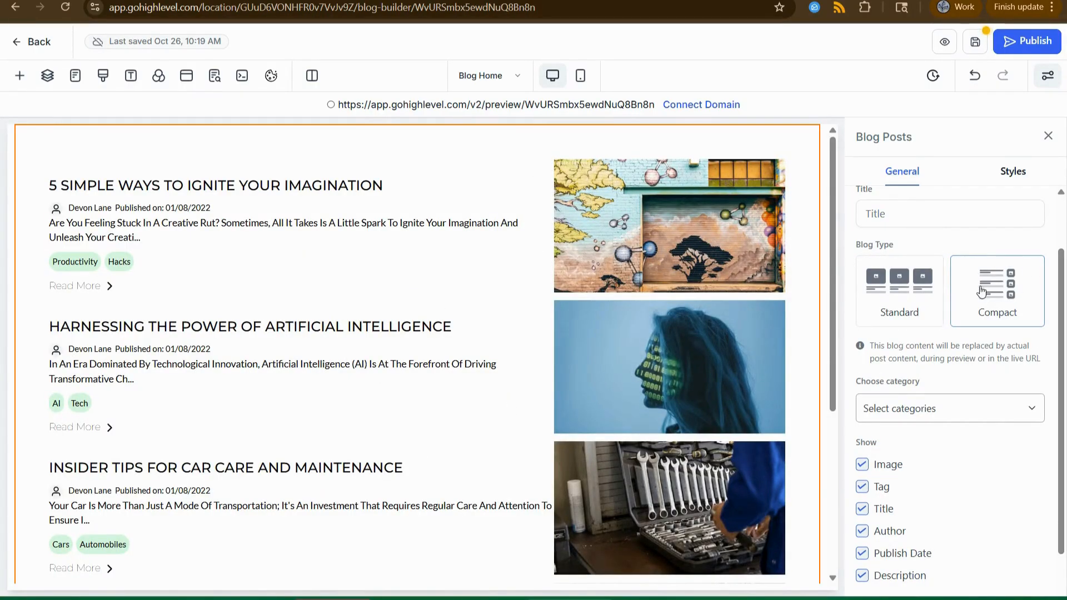
pyautogui.click(889, 296)
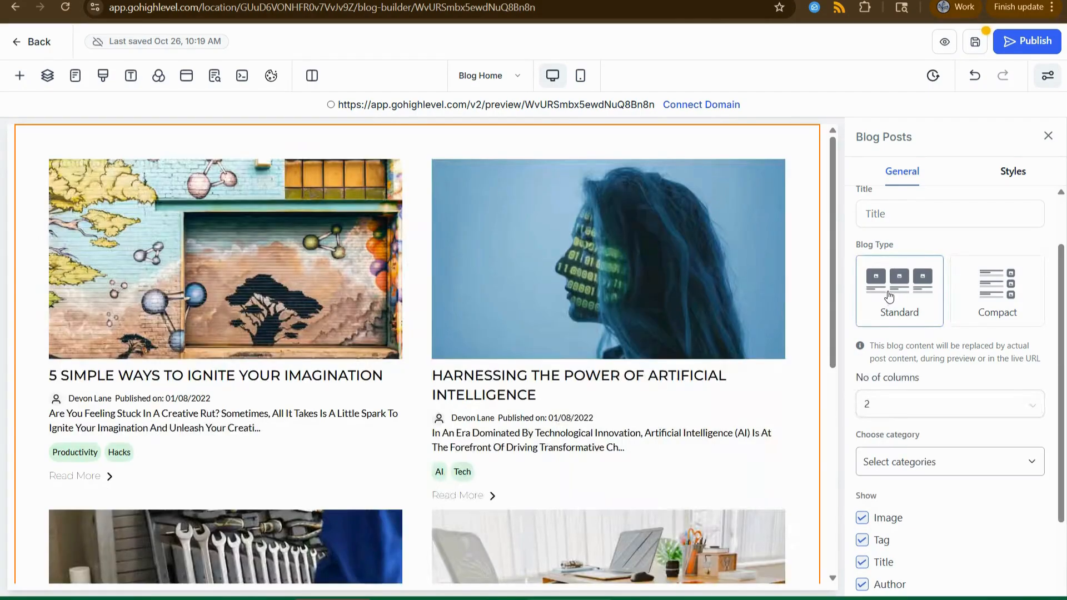
# Try 3 columns and Compact for the posts, ending on Standard with 2 columns.
pyautogui.click(925, 412)
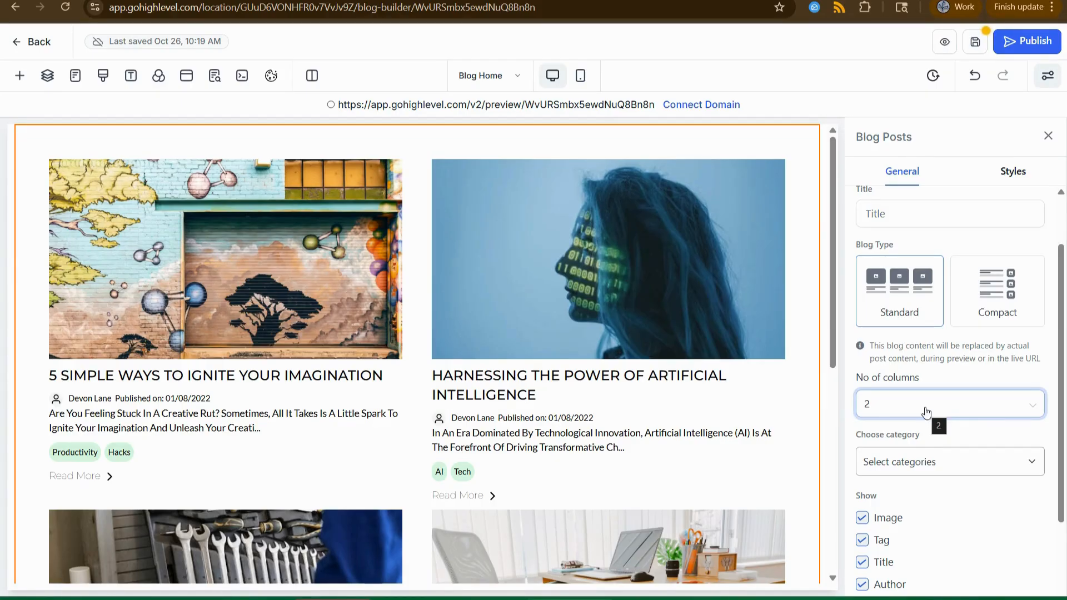
pyautogui.click(923, 411)
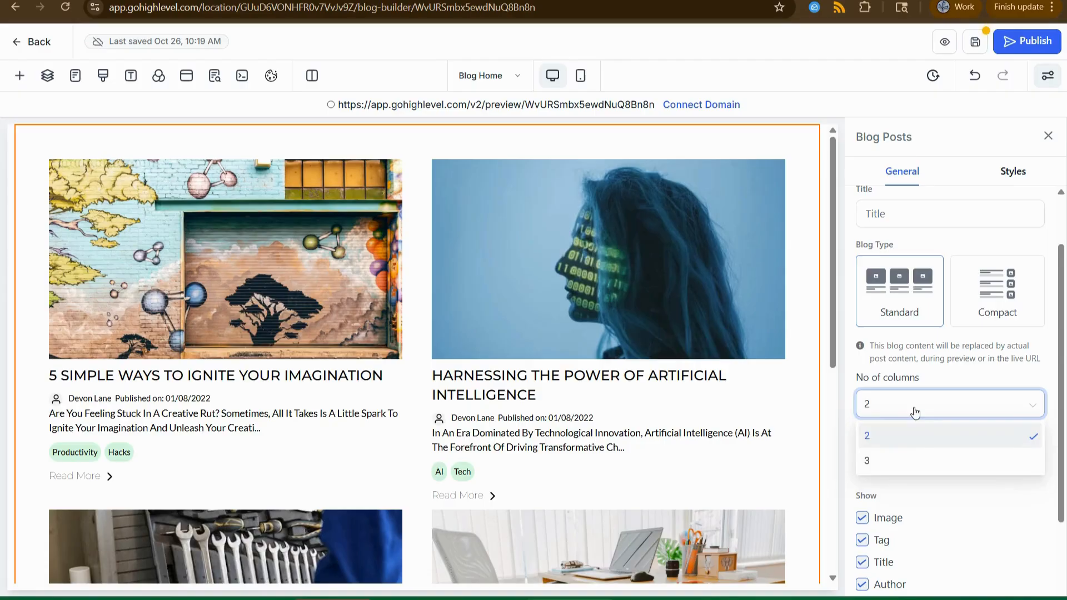
pyautogui.click(900, 471)
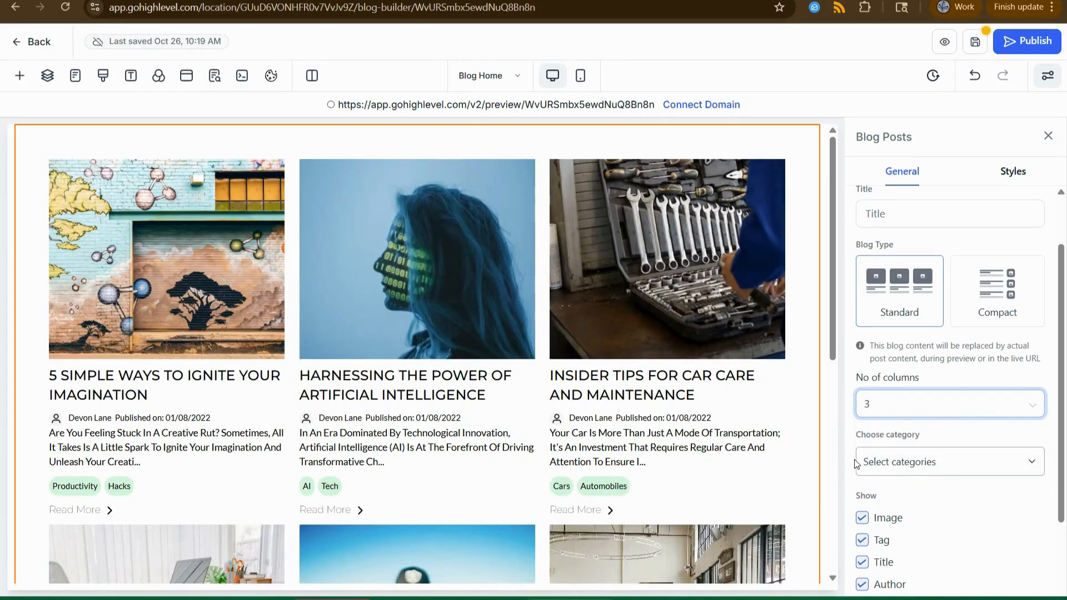
pyautogui.click(907, 416)
pyautogui.click(890, 442)
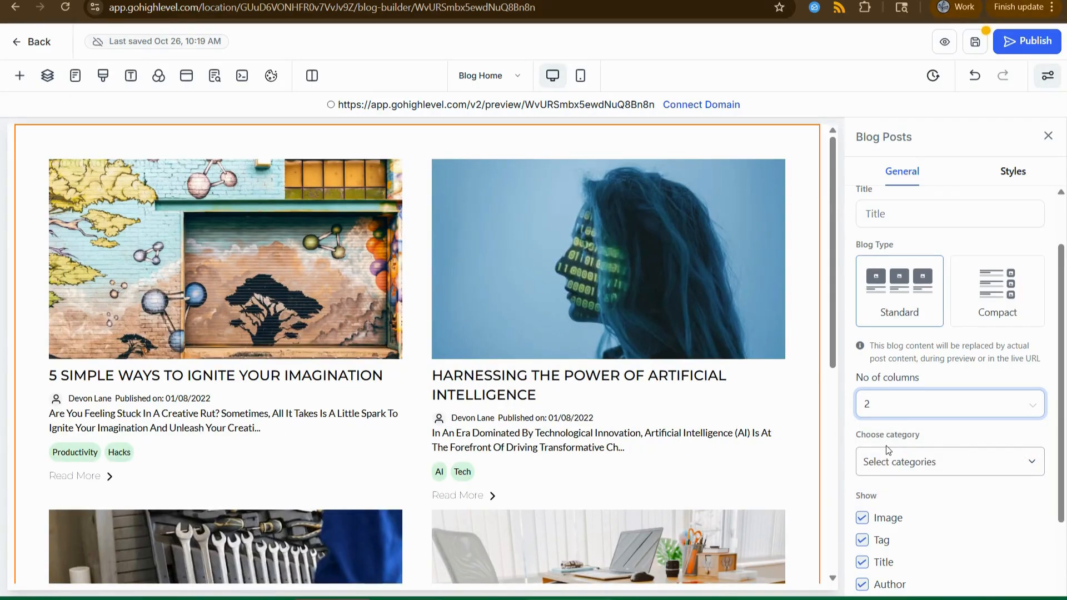
pyautogui.click(887, 413)
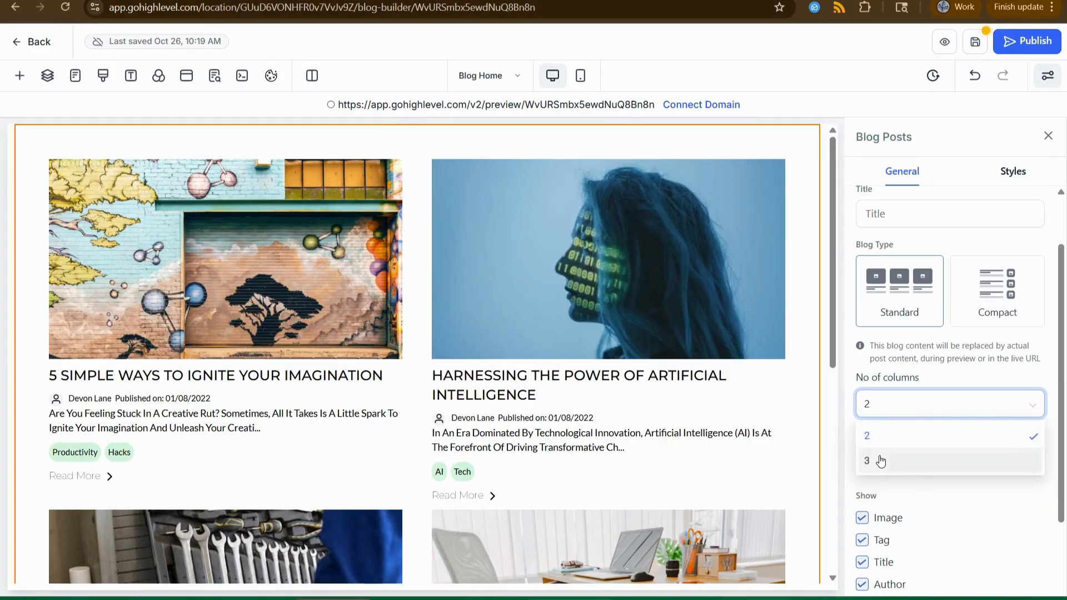
pyautogui.click(877, 460)
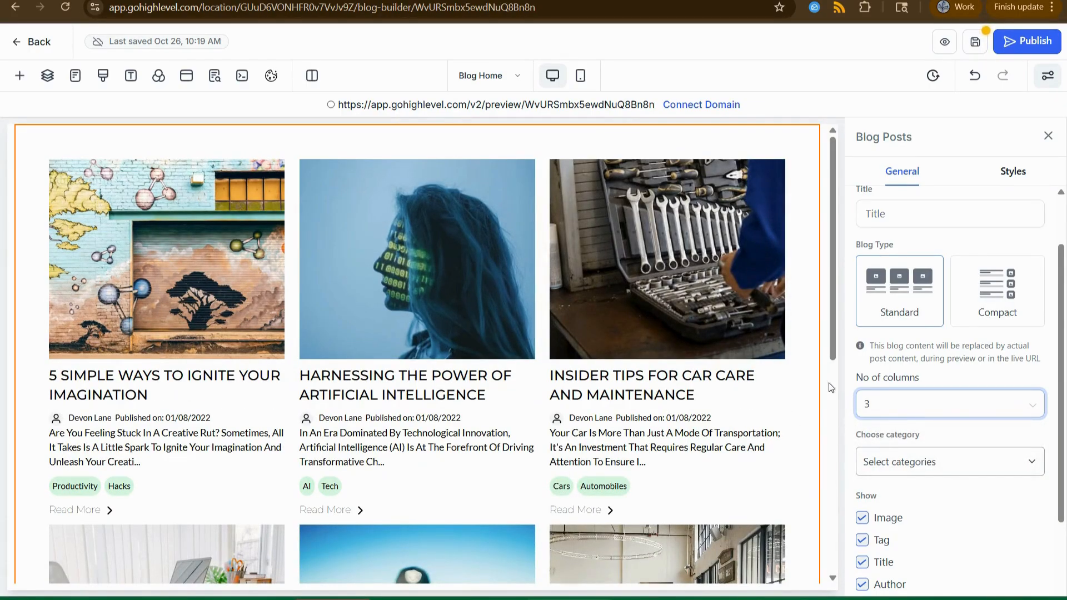
pyautogui.click(1004, 294)
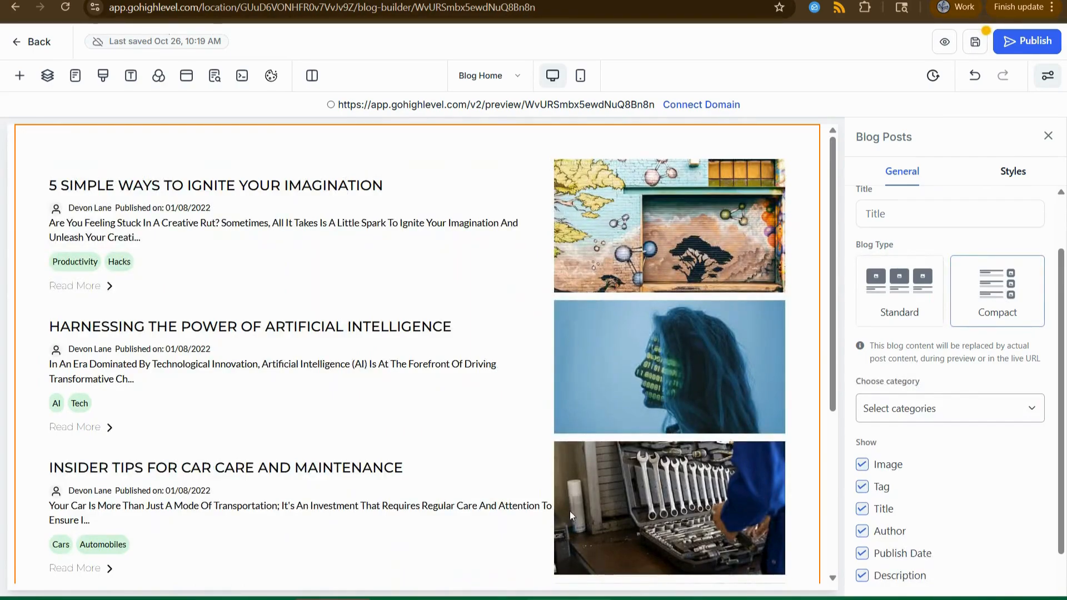
pyautogui.click(894, 303)
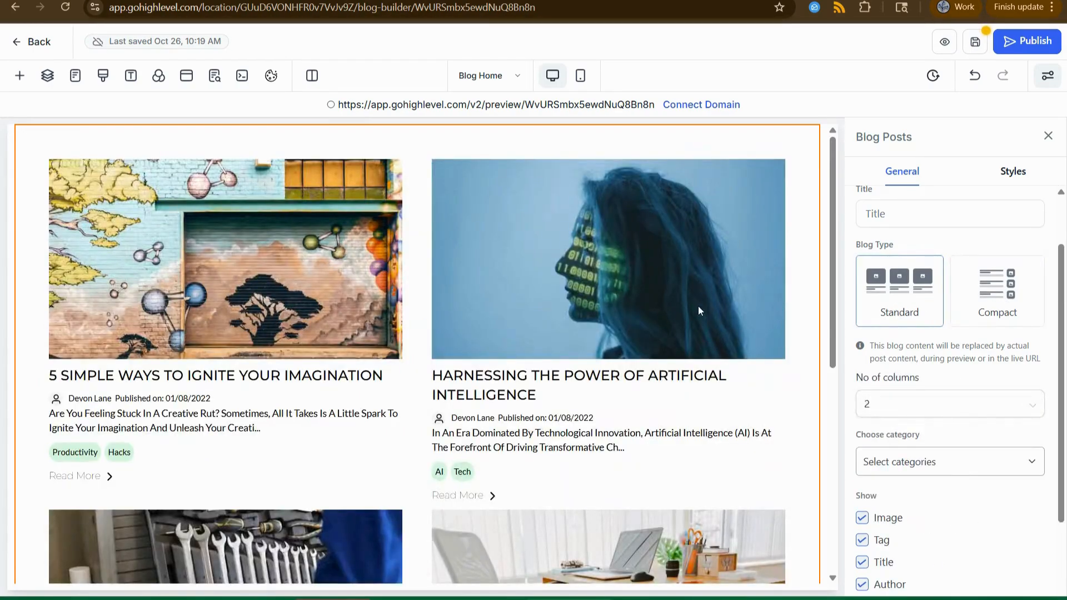
pyautogui.scroll(-2, 948, 430)
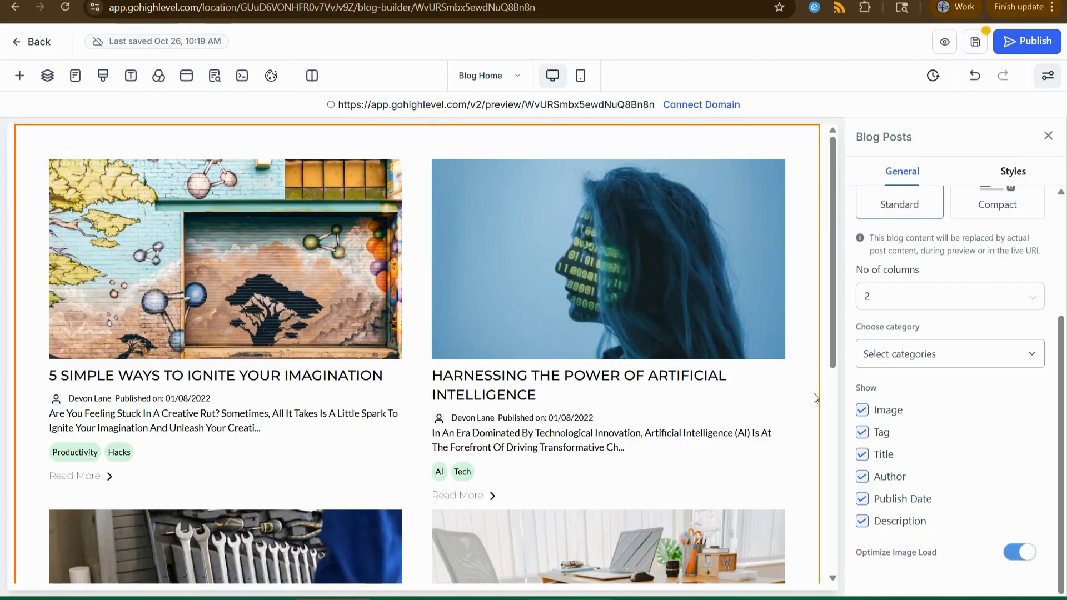
pyautogui.click(861, 436)
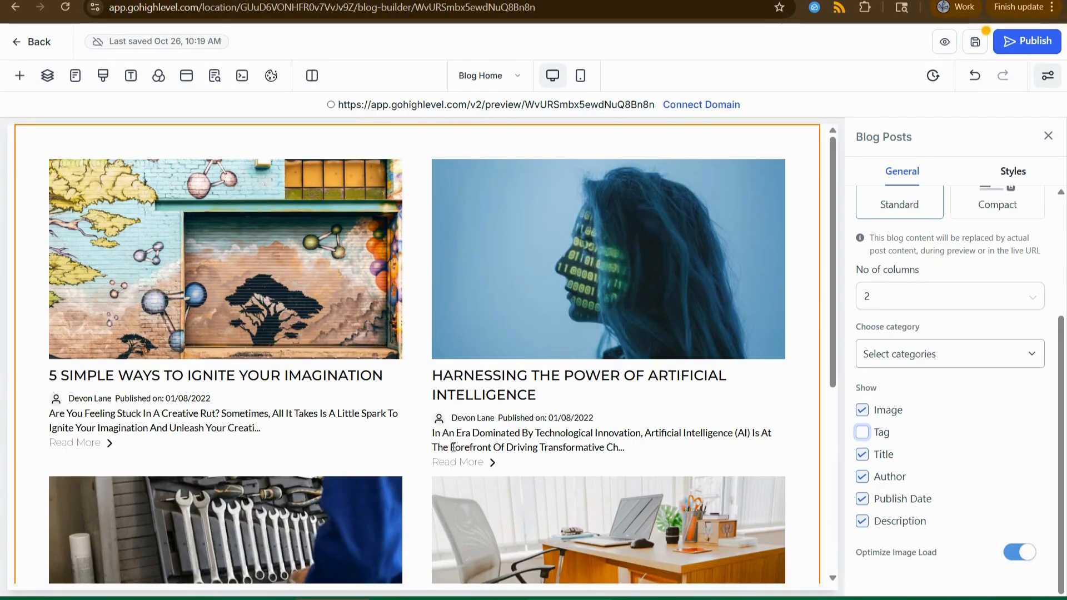
pyautogui.click(862, 432)
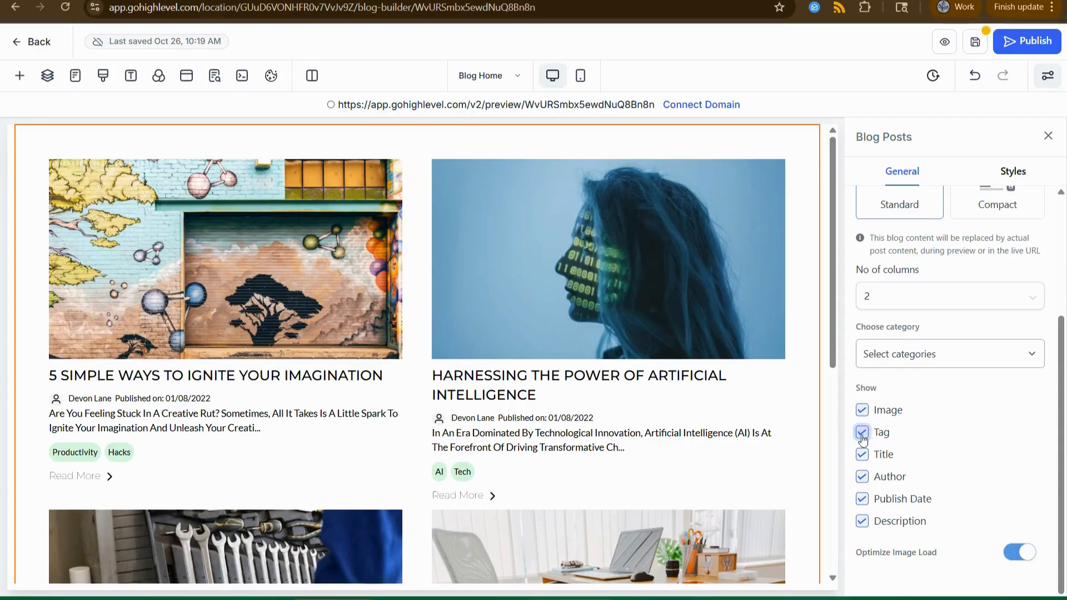
pyautogui.click(863, 500)
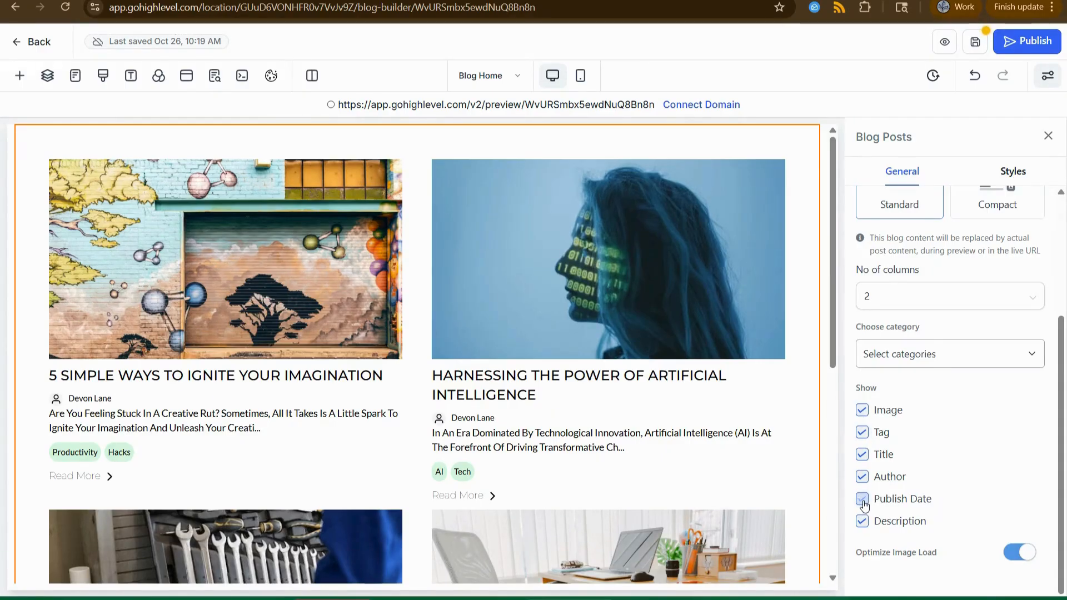
pyautogui.click(862, 500)
pyautogui.click(861, 478)
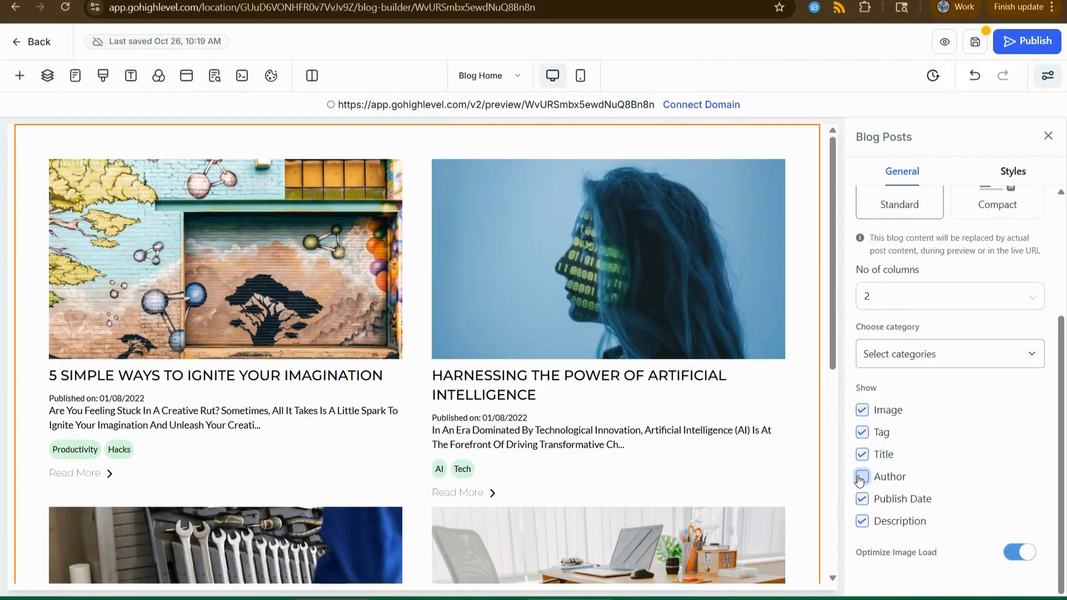
pyautogui.click(862, 478)
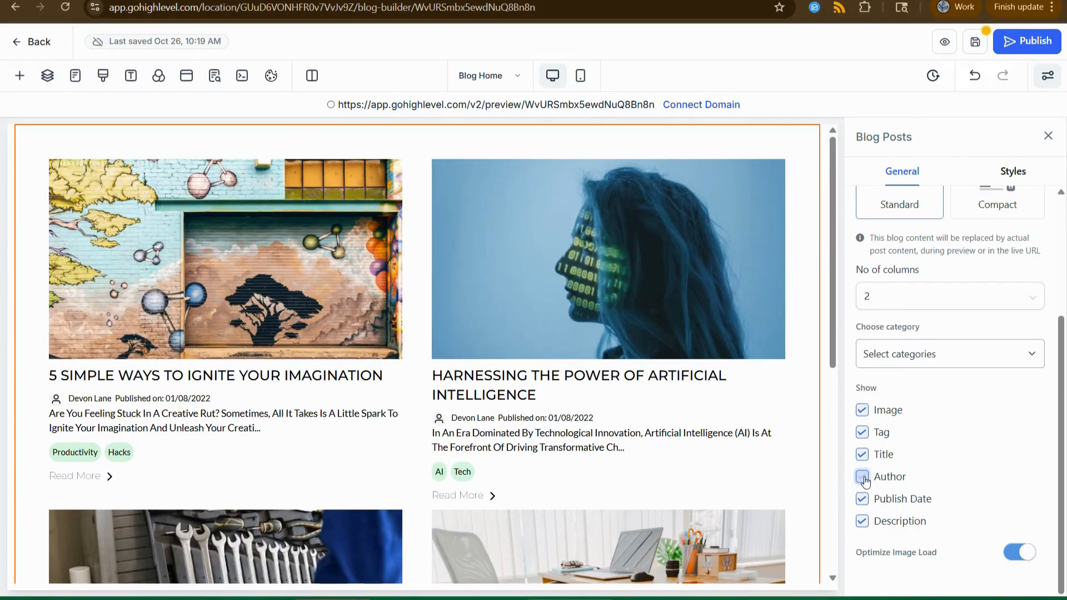
pyautogui.click(862, 477)
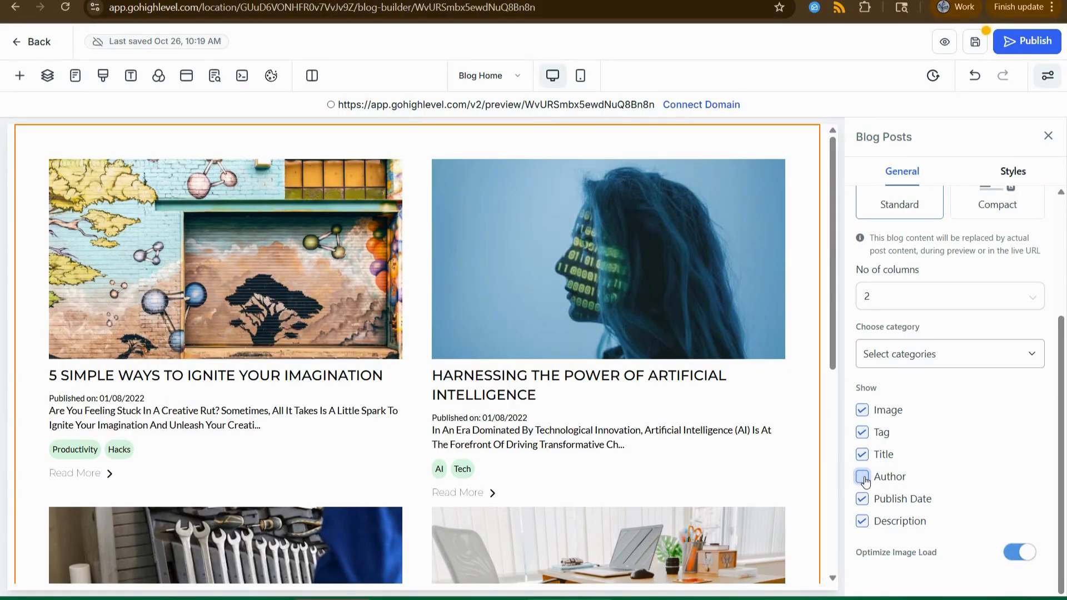
pyautogui.click(862, 477)
pyautogui.scroll(3, 1017, 450)
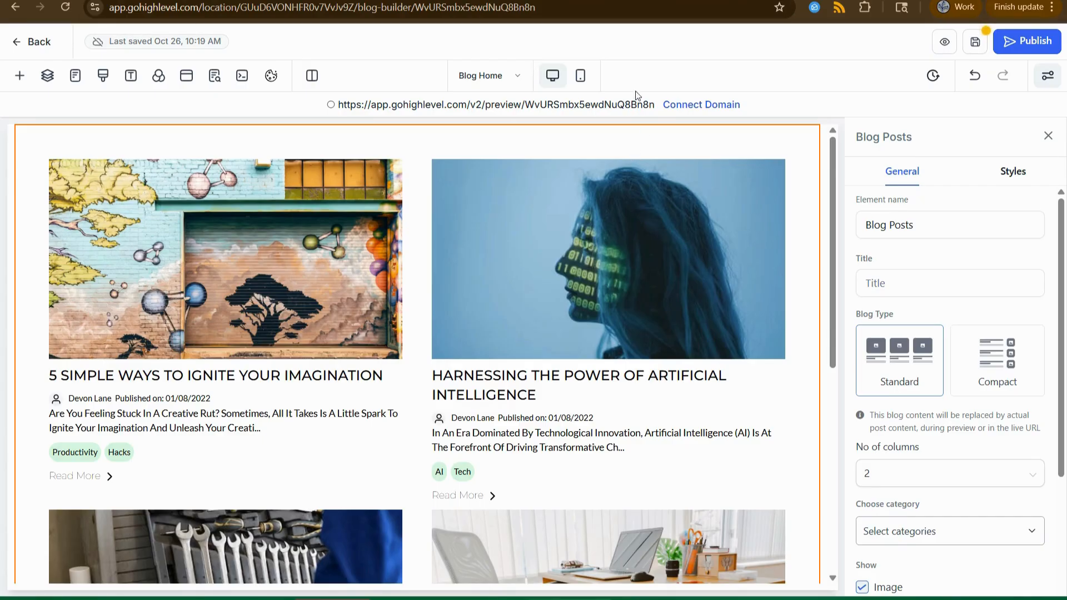
# Drag an Image element from Quick Add's Media group above the Blog Posts grid.
pyautogui.click(20, 77)
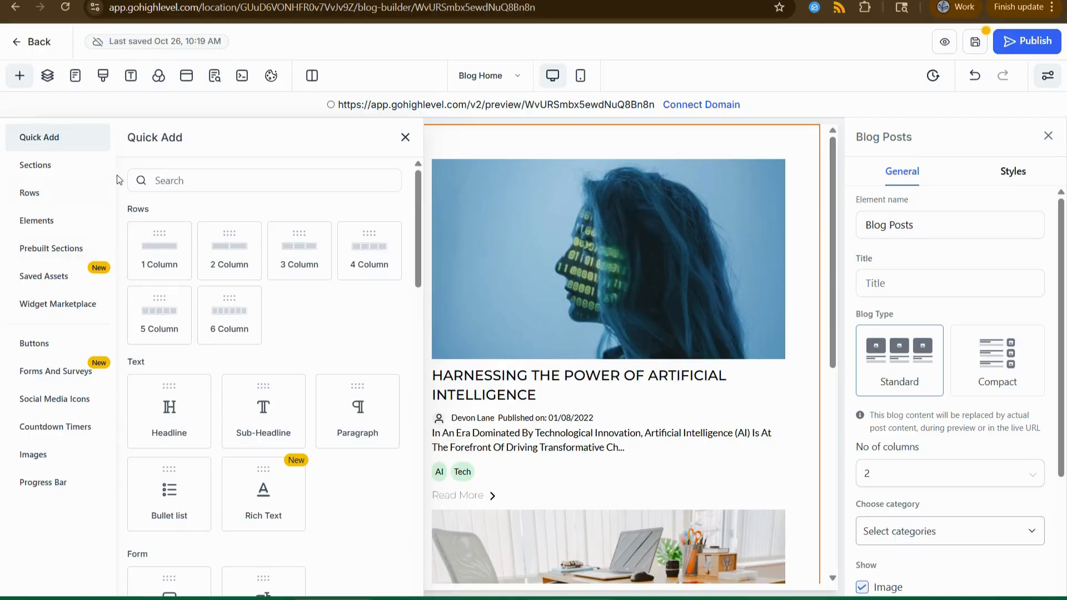
pyautogui.scroll(-8, 308, 311)
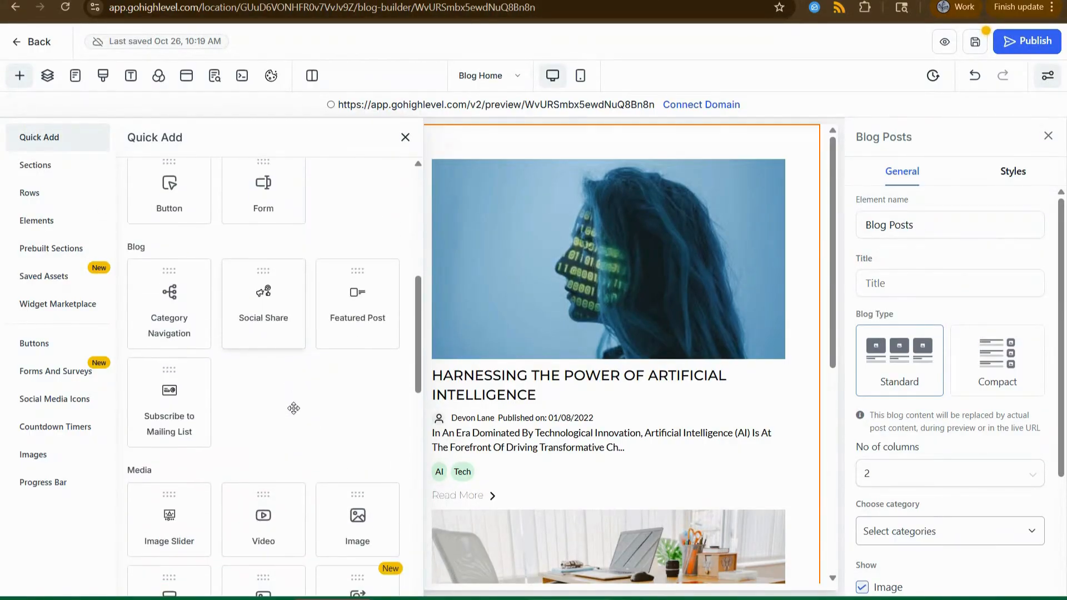
pyautogui.scroll(-4, 293, 408)
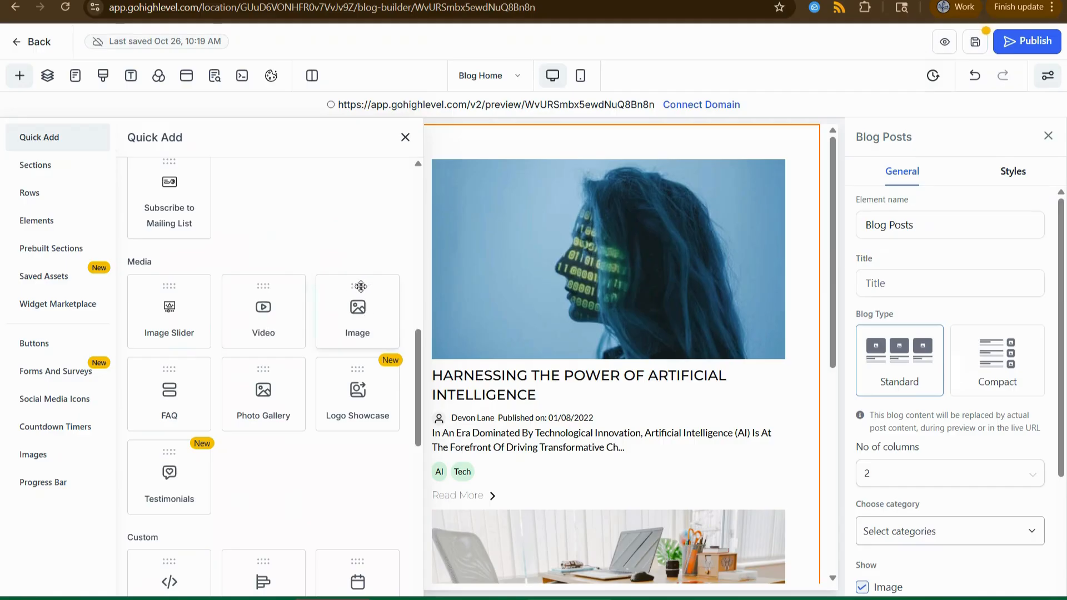
pyautogui.moveTo(355, 291); pyautogui.dragTo(441, 125)
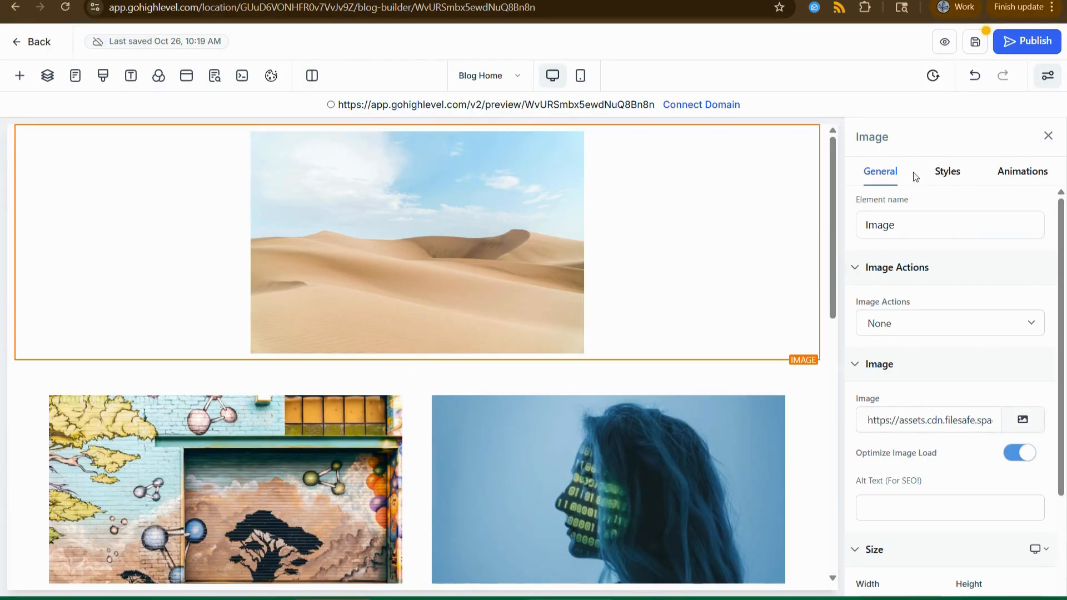
# Replace the dunes placeholder with the 'Welcome to My Client Resource Library' banner from Media Storage.
pyautogui.moveTo(866, 419); pyautogui.dragTo(905, 421)
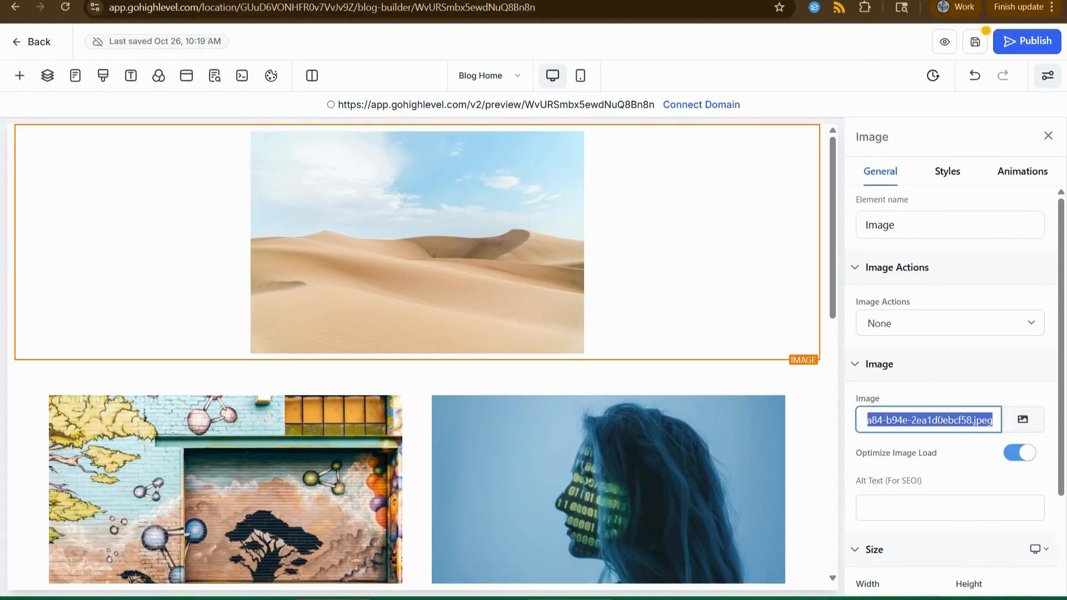
pyautogui.click(1029, 425)
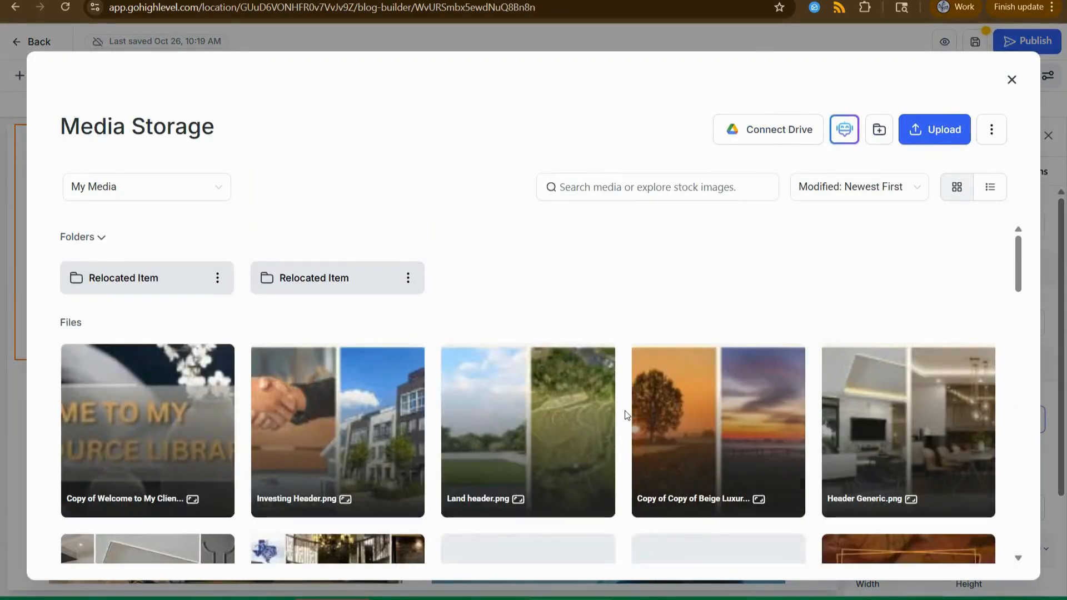
pyautogui.click(122, 432)
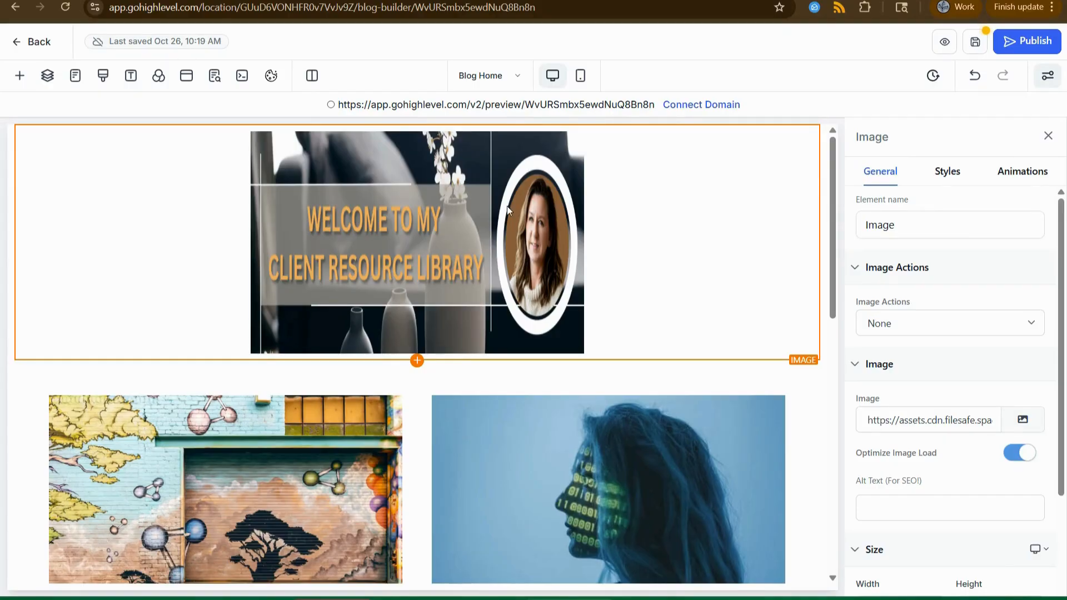
# Set the banner image width to 100%.
pyautogui.scroll(-3, 939, 300)
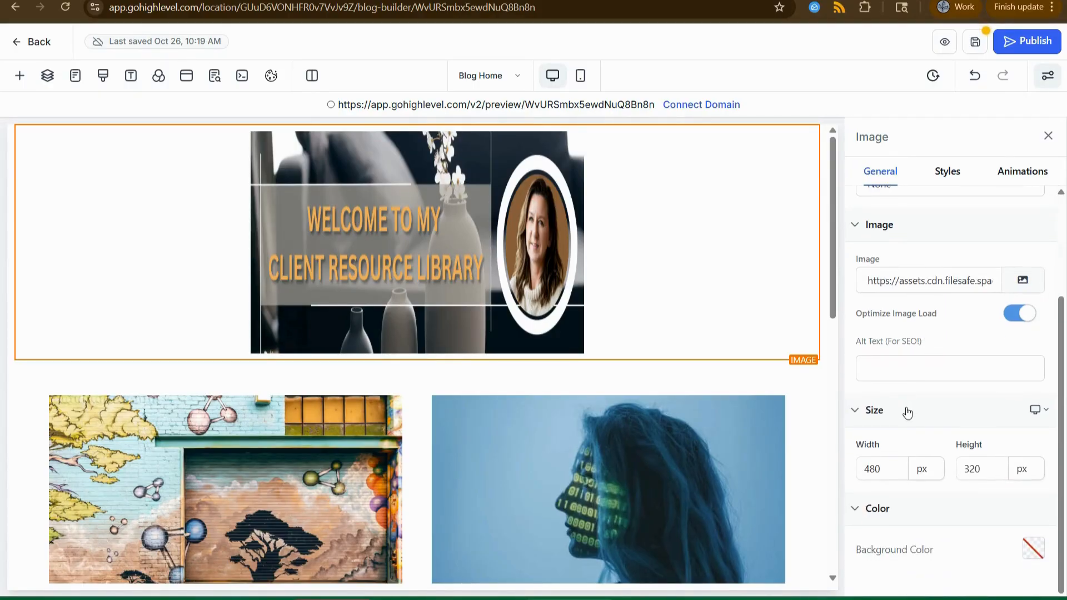
pyautogui.click(900, 466)
pyautogui.click(923, 468)
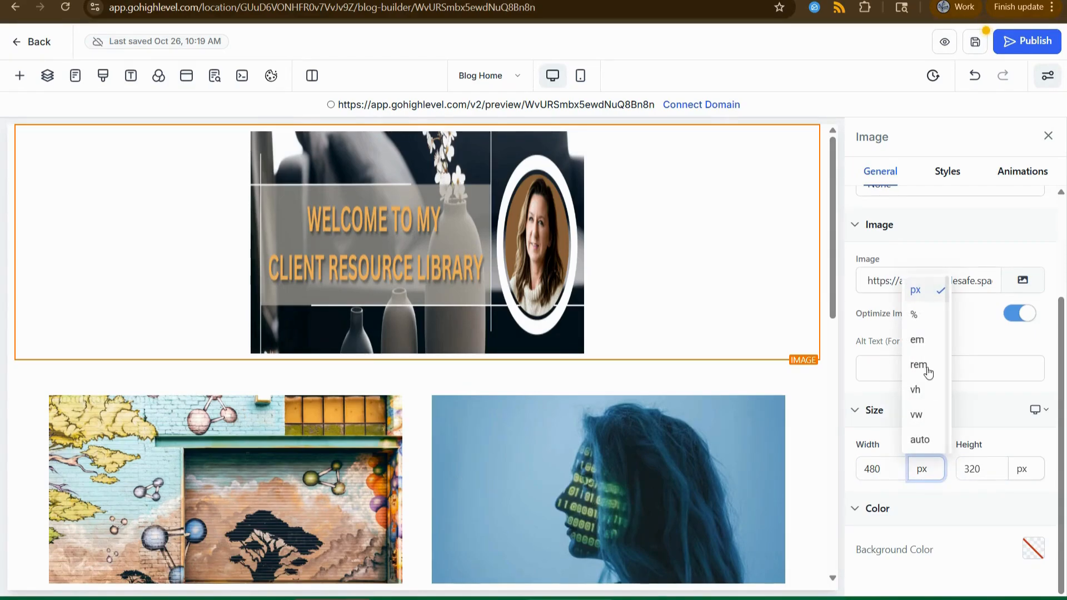
pyautogui.click(915, 312)
pyautogui.doubleClick(867, 468)
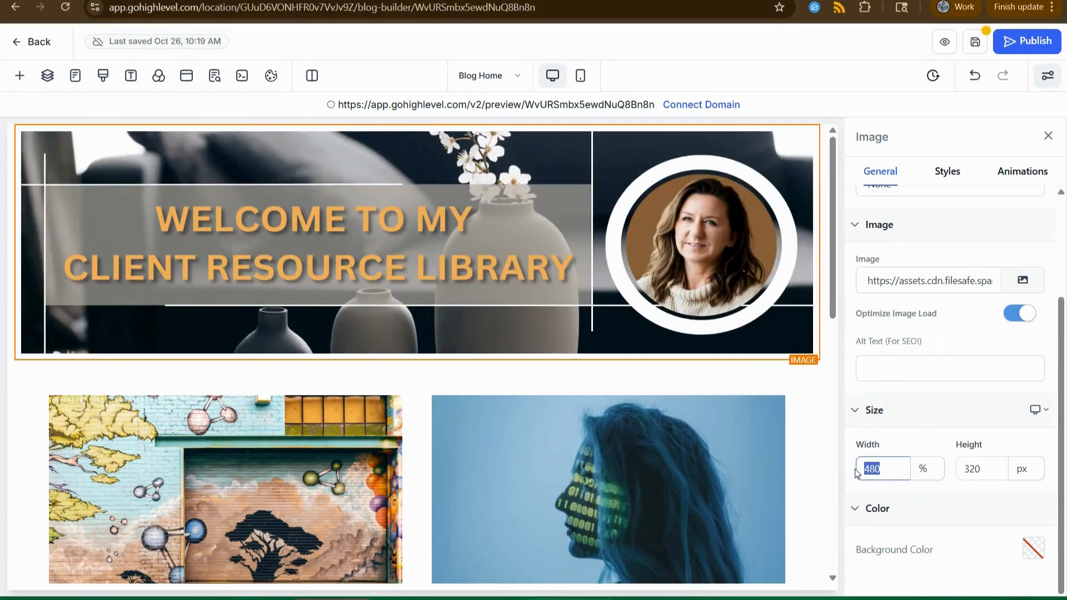
pyautogui.write('100')
pyautogui.press('Tab')
# Try banner heights of 400 and 350, then set the height to auto.
pyautogui.click(993, 468)
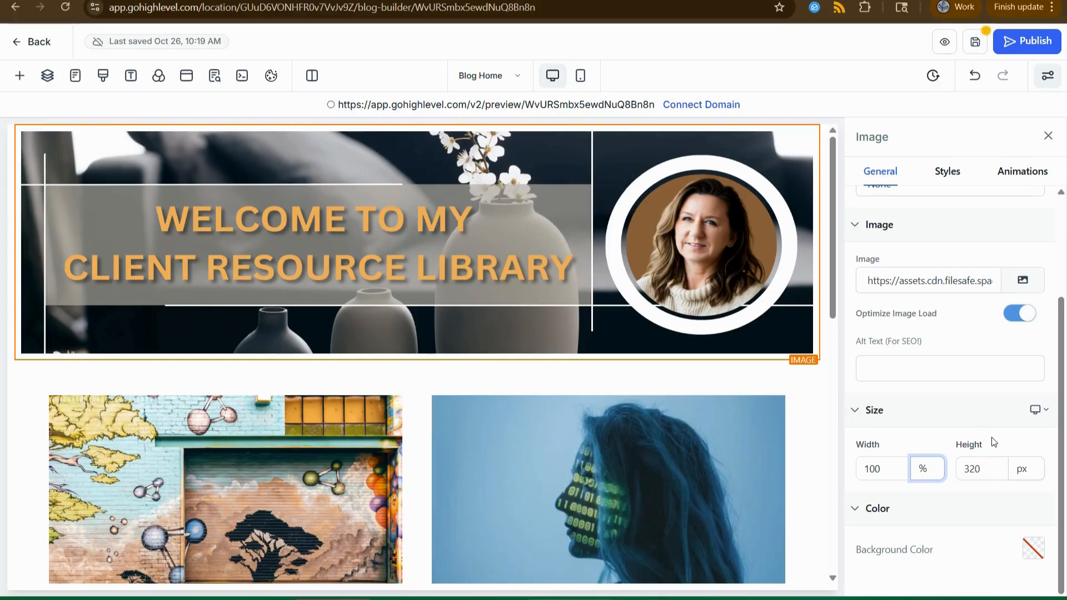
pyautogui.click(956, 442)
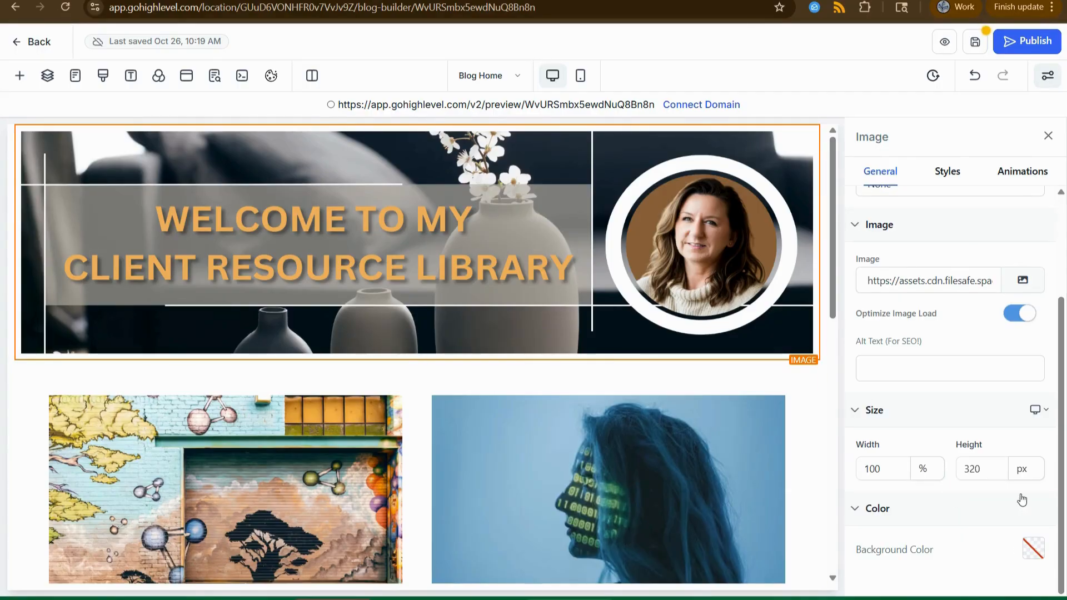
pyautogui.click(996, 466)
pyautogui.doubleClick(996, 467)
pyautogui.write('4')
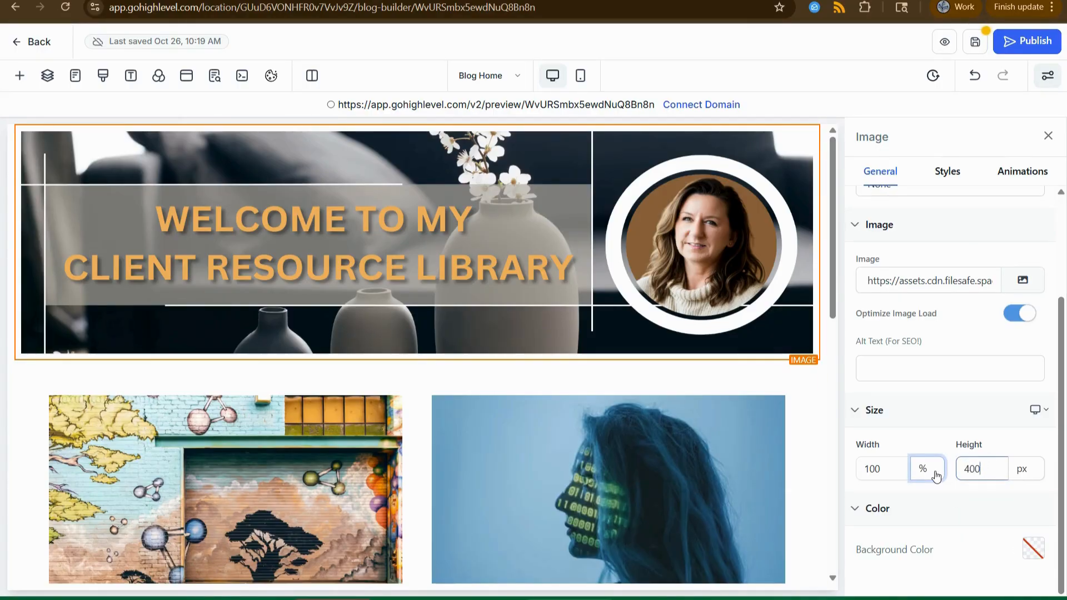
pyautogui.write('00')
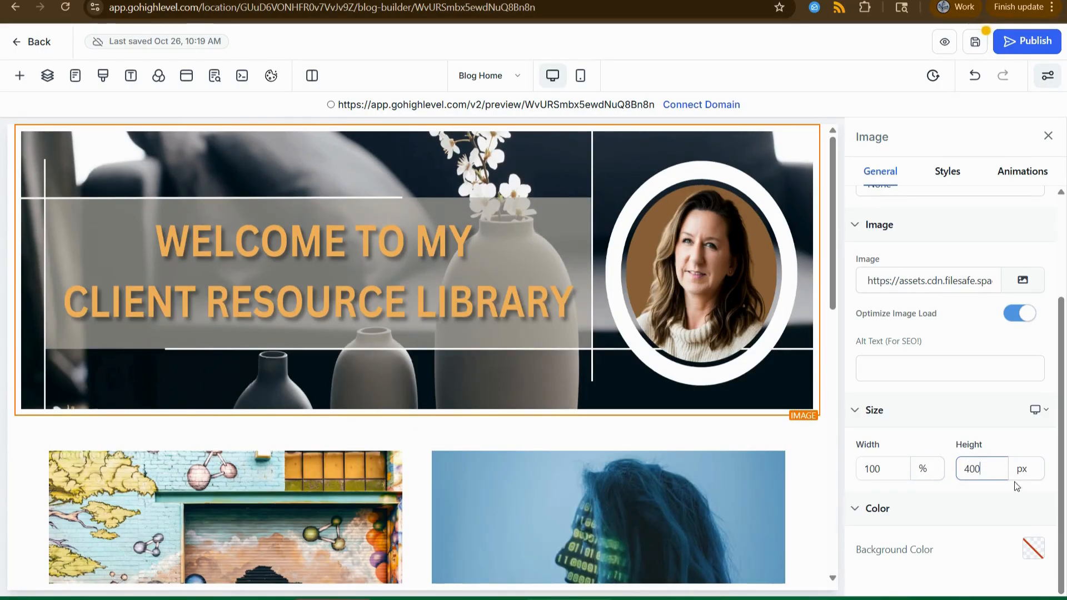
pyautogui.doubleClick(984, 470)
pyautogui.write('350')
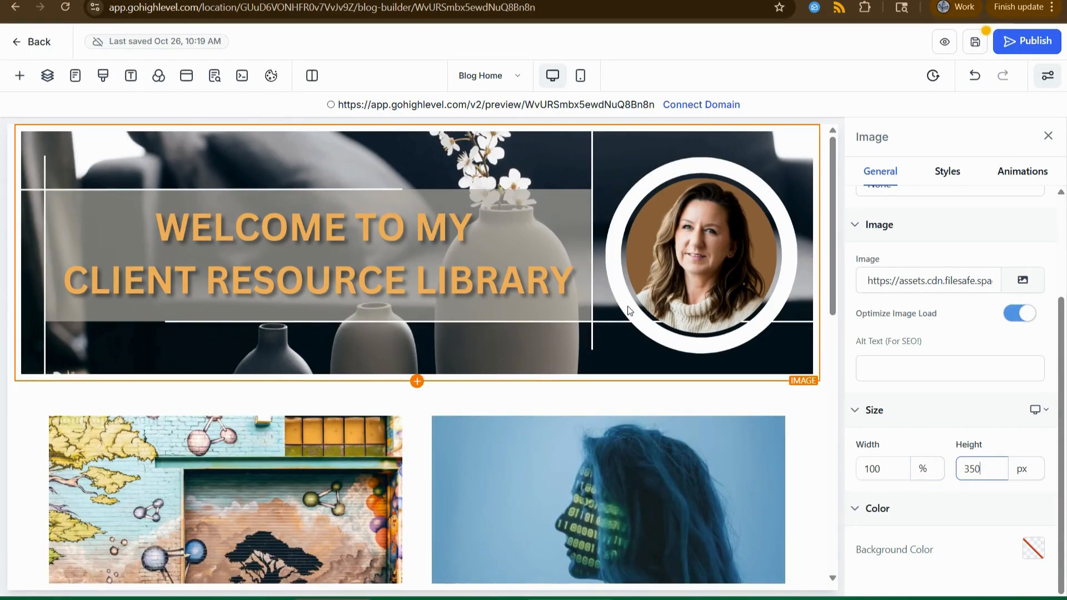
pyautogui.click(1024, 469)
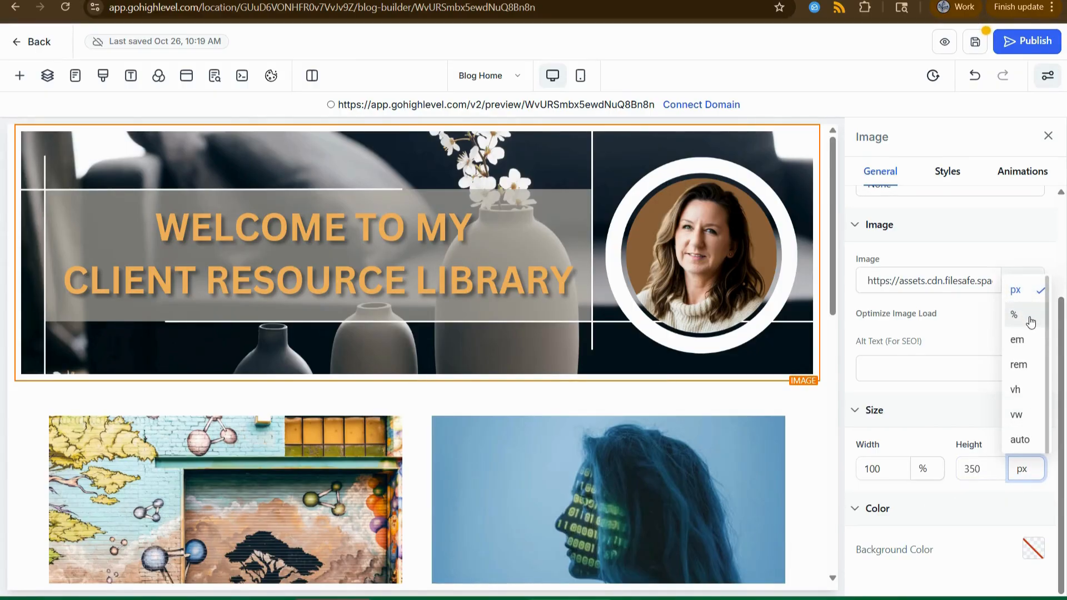
pyautogui.click(1022, 440)
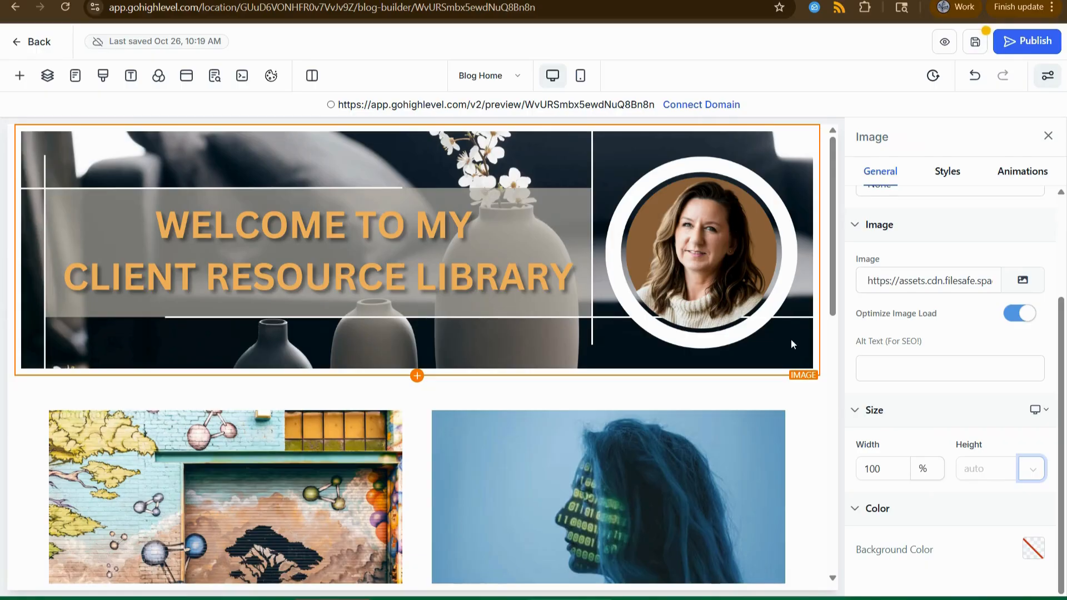
pyautogui.click(826, 341)
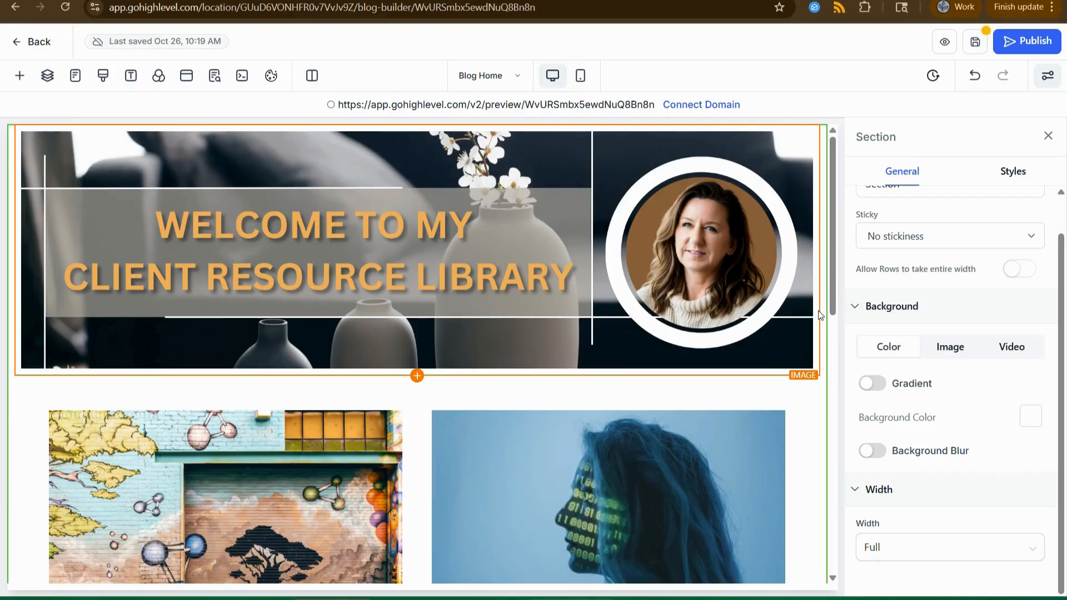
pyautogui.click(818, 315)
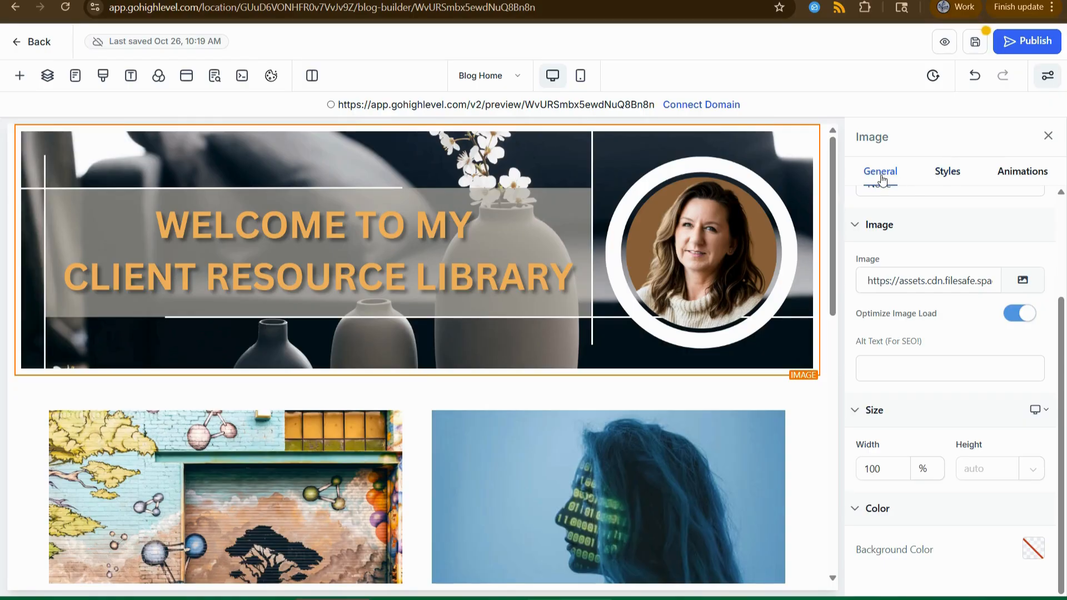
# Set the banner image's bottom padding to 0 px in Styles › Margin & Padding.
pyautogui.click(952, 177)
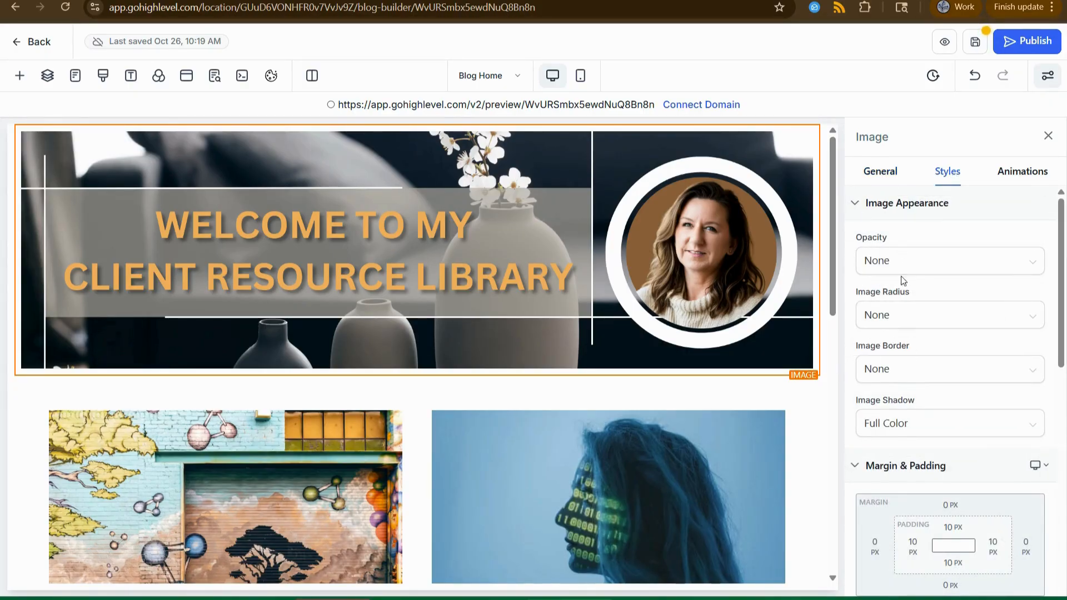
pyautogui.scroll(-3, 902, 250)
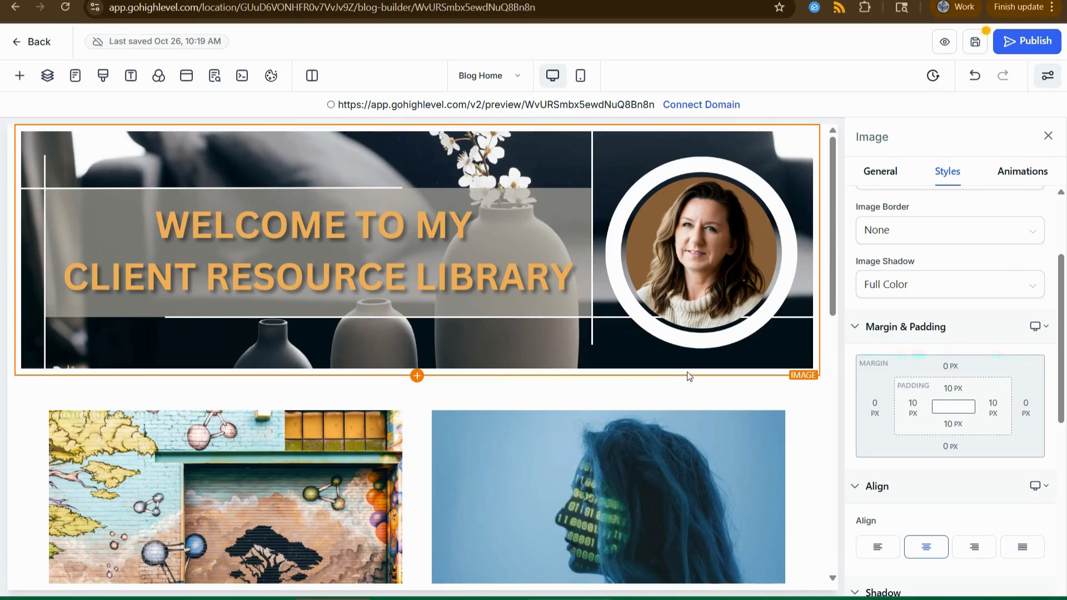
pyautogui.click(947, 424)
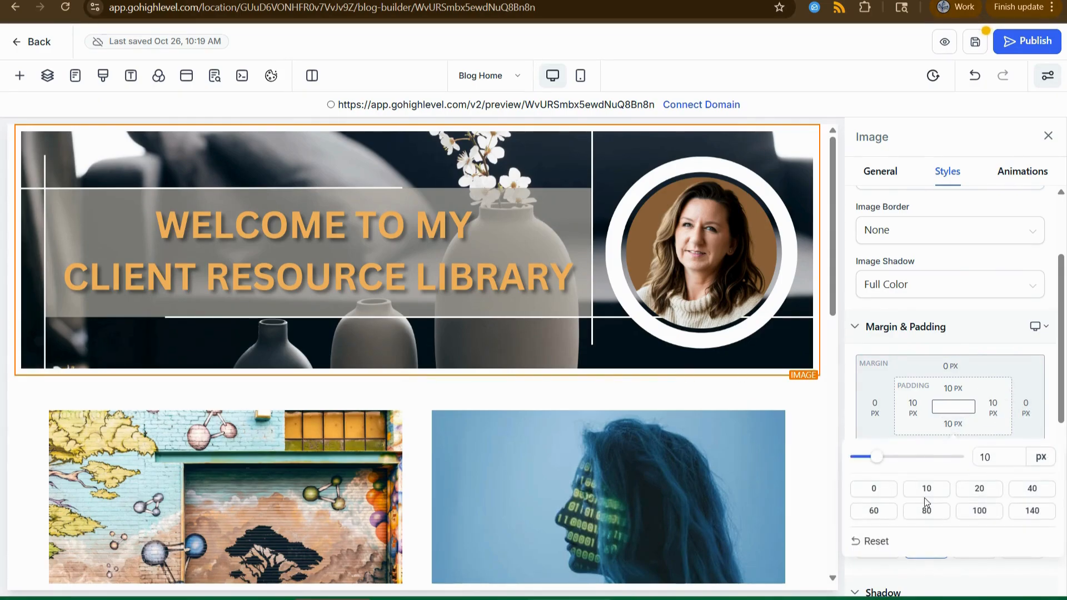
pyautogui.click(1034, 489)
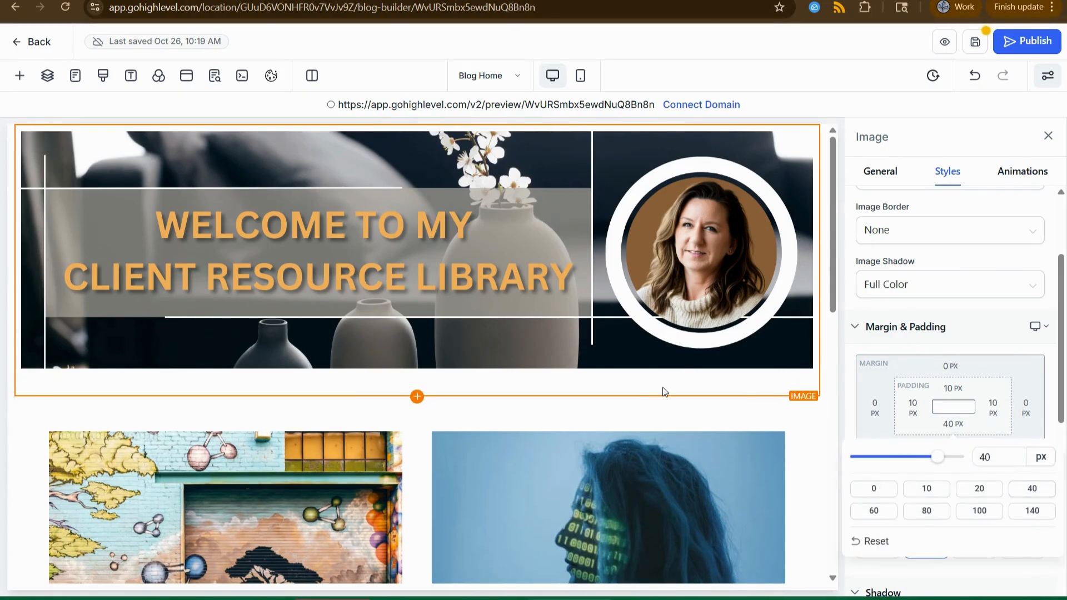
pyautogui.click(870, 489)
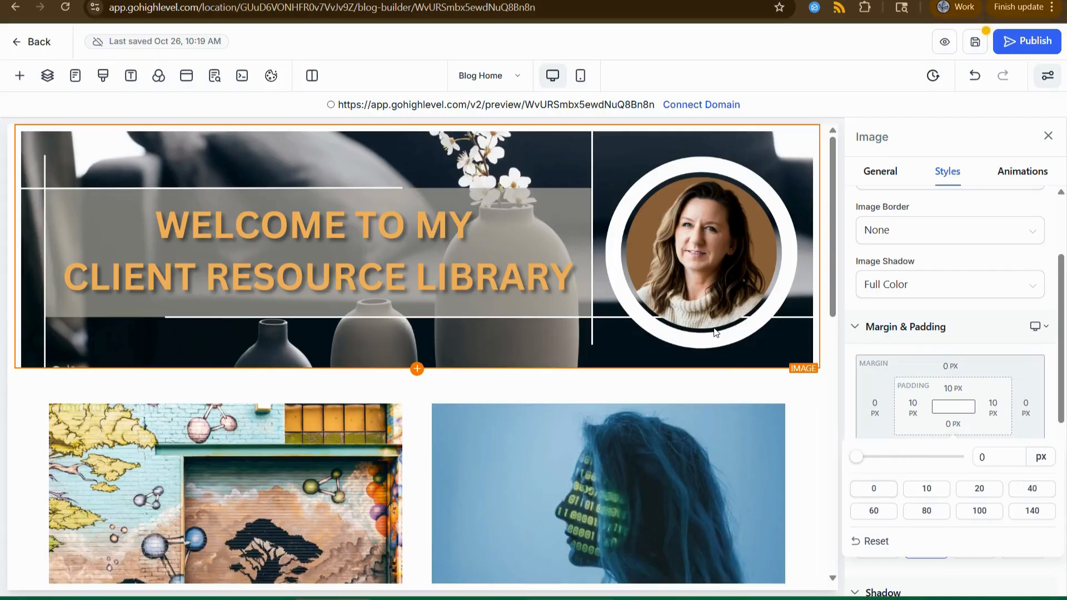
pyautogui.click(984, 351)
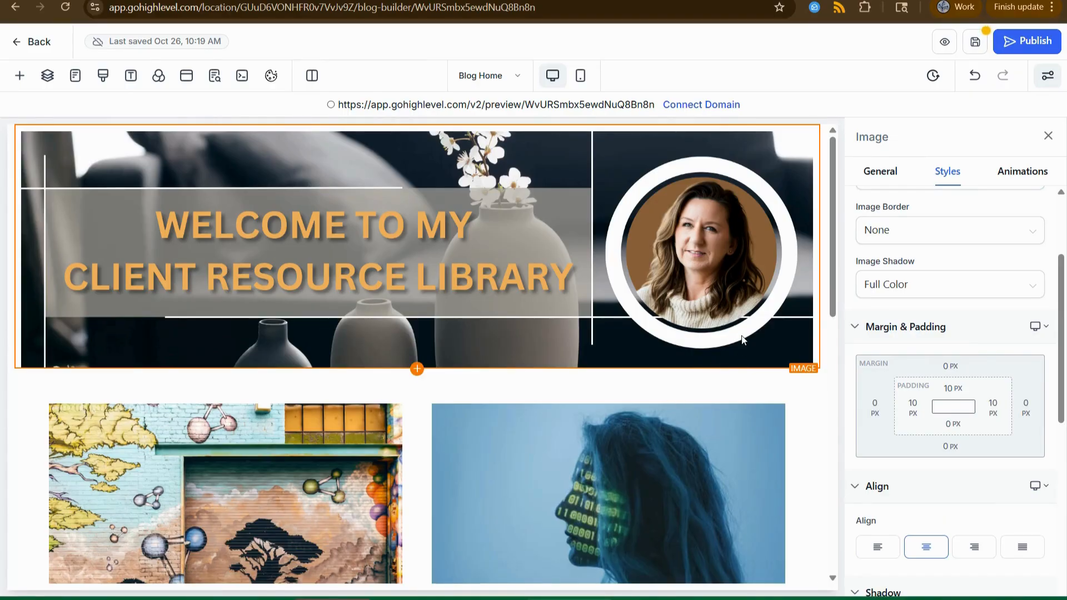
pyautogui.scroll(-1, 752, 369)
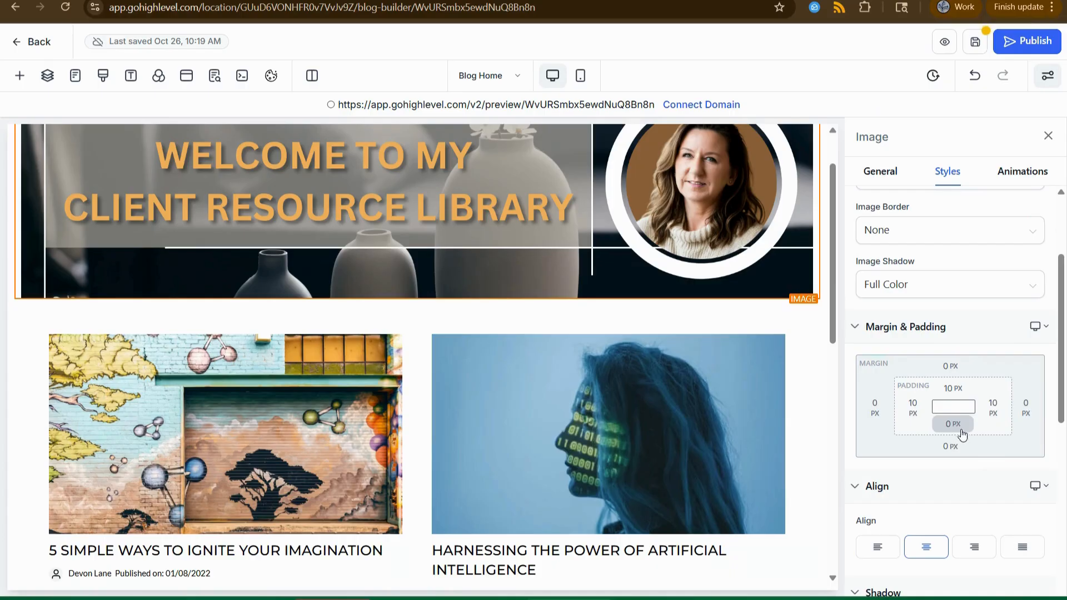
pyautogui.scroll(1, 819, 272)
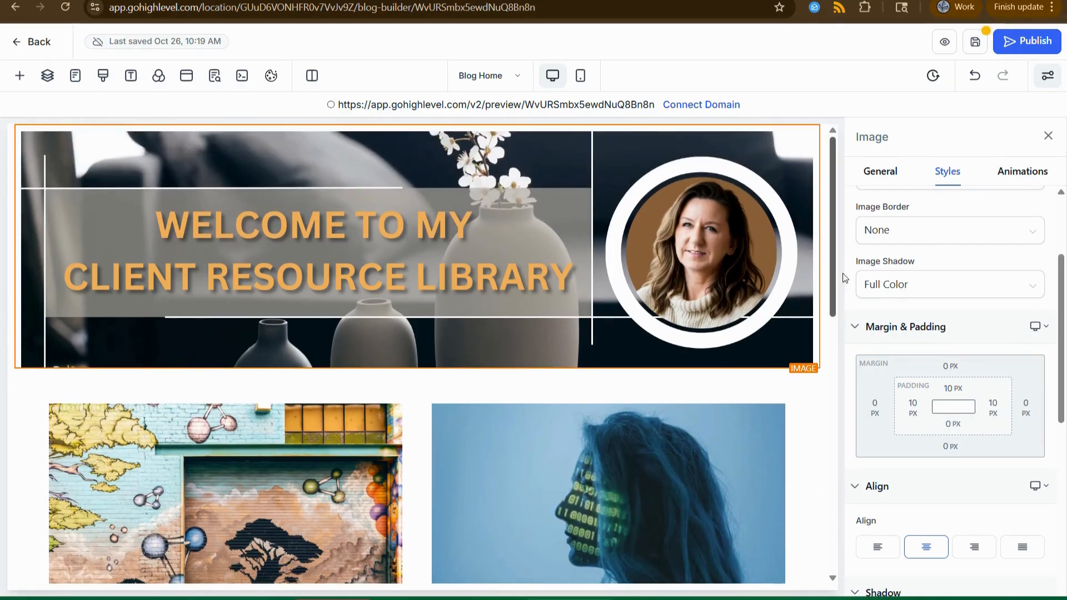
# Select the banner's section and column, then reselect the banner image.
pyautogui.click(826, 250)
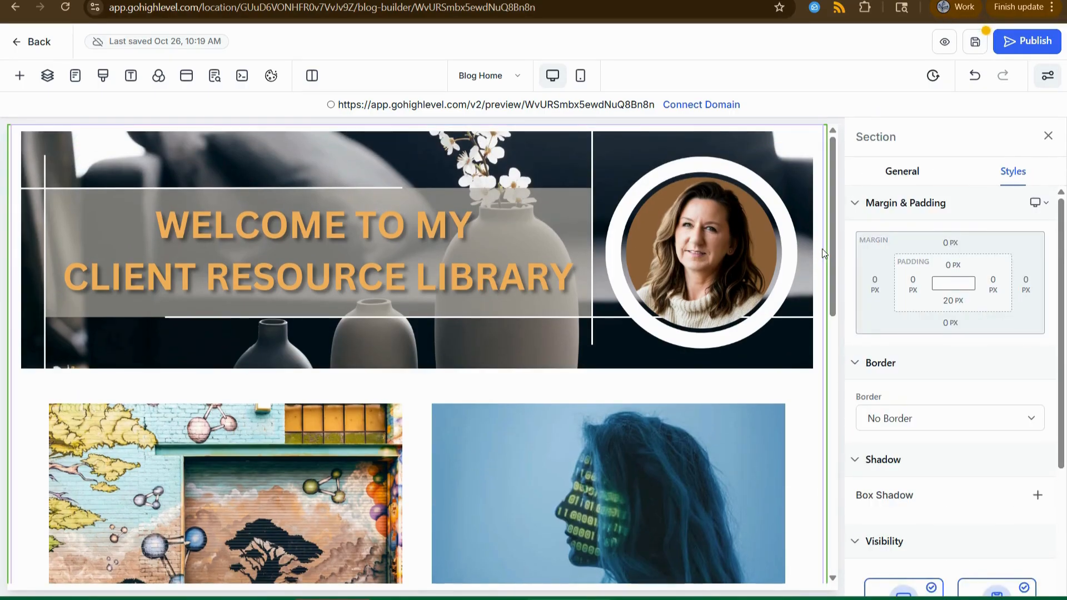
pyautogui.click(822, 251)
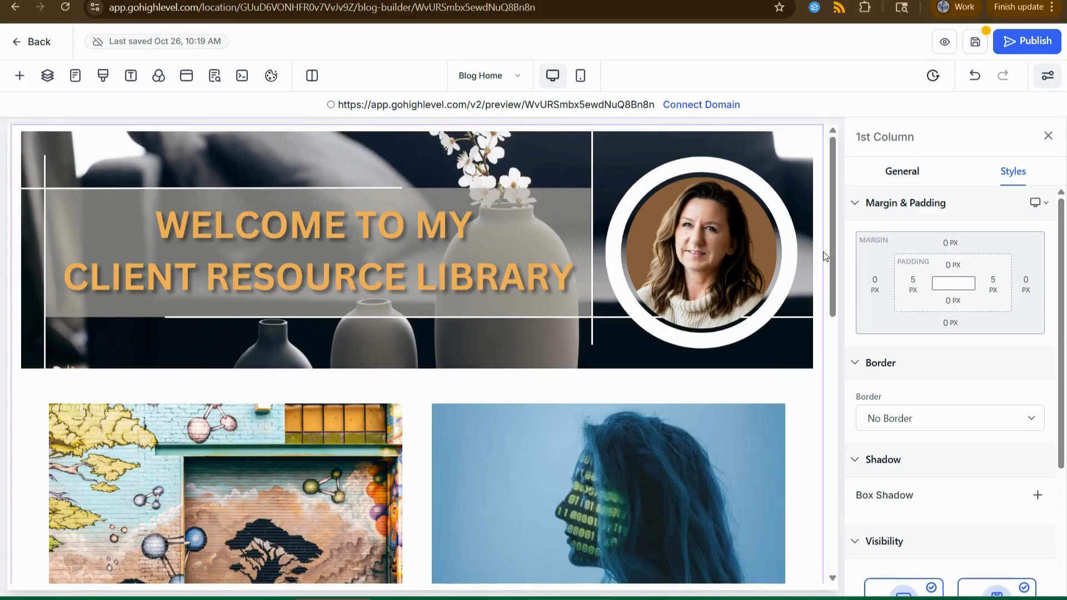
pyautogui.scroll(-3, 821, 260)
pyautogui.scroll(3, 822, 260)
pyautogui.click(816, 228)
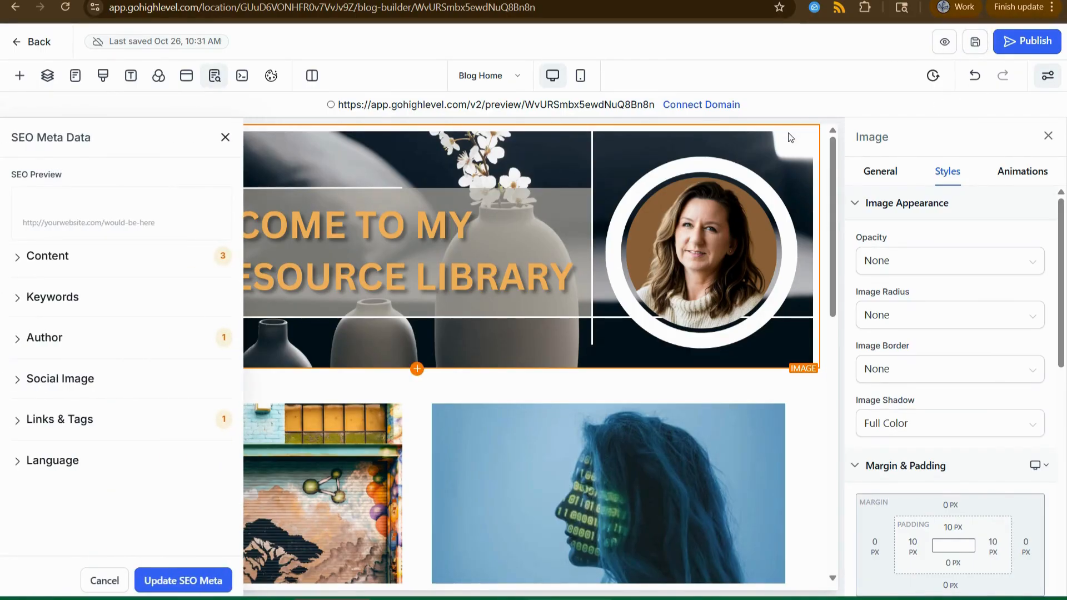
pyautogui.click(224, 140)
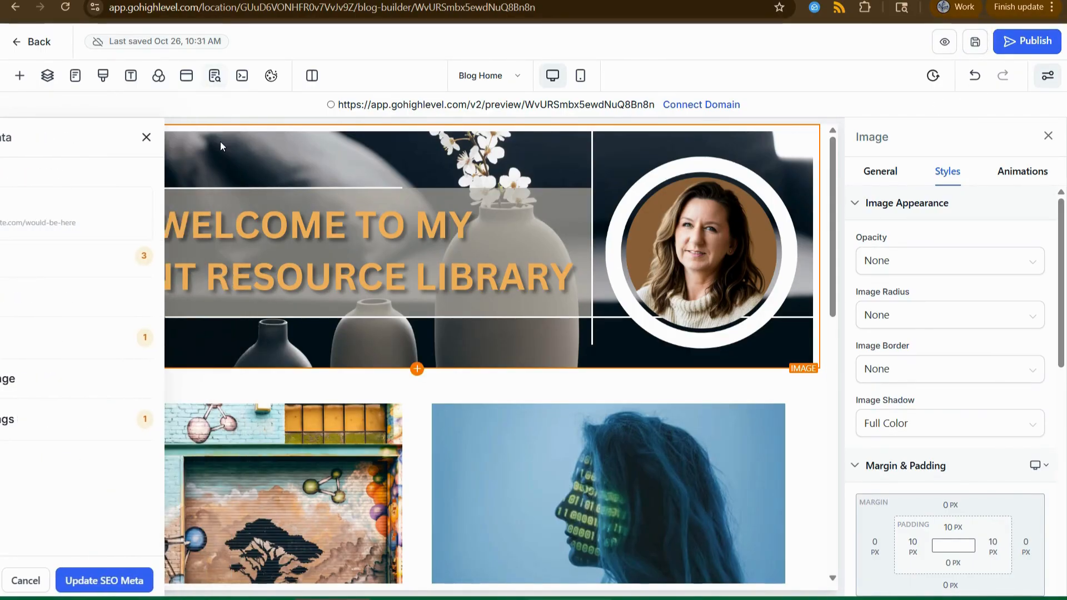
pyautogui.click(944, 41)
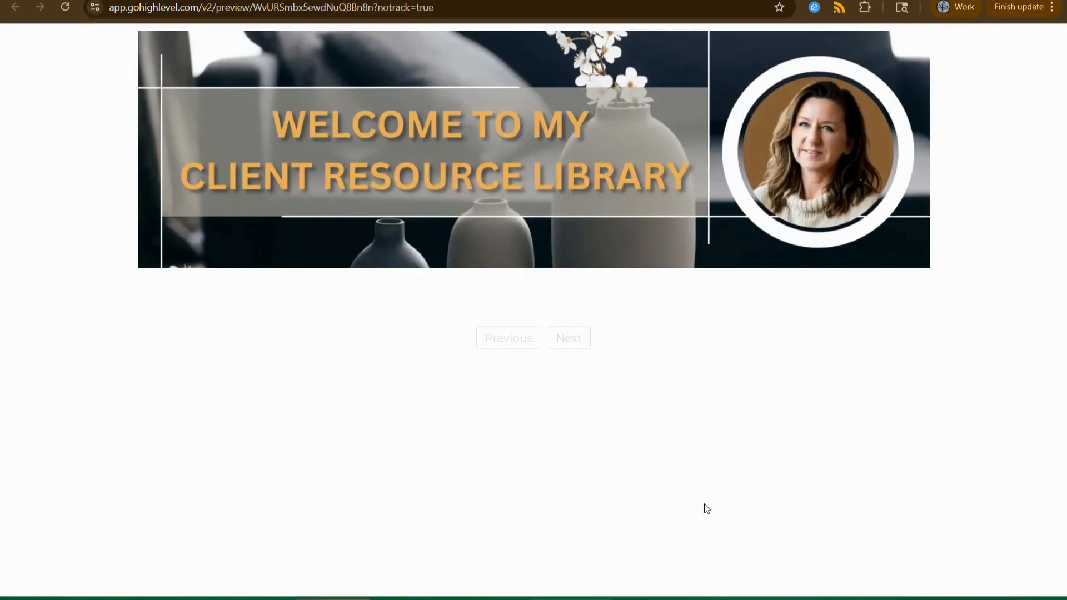
pyautogui.click(444, 0)
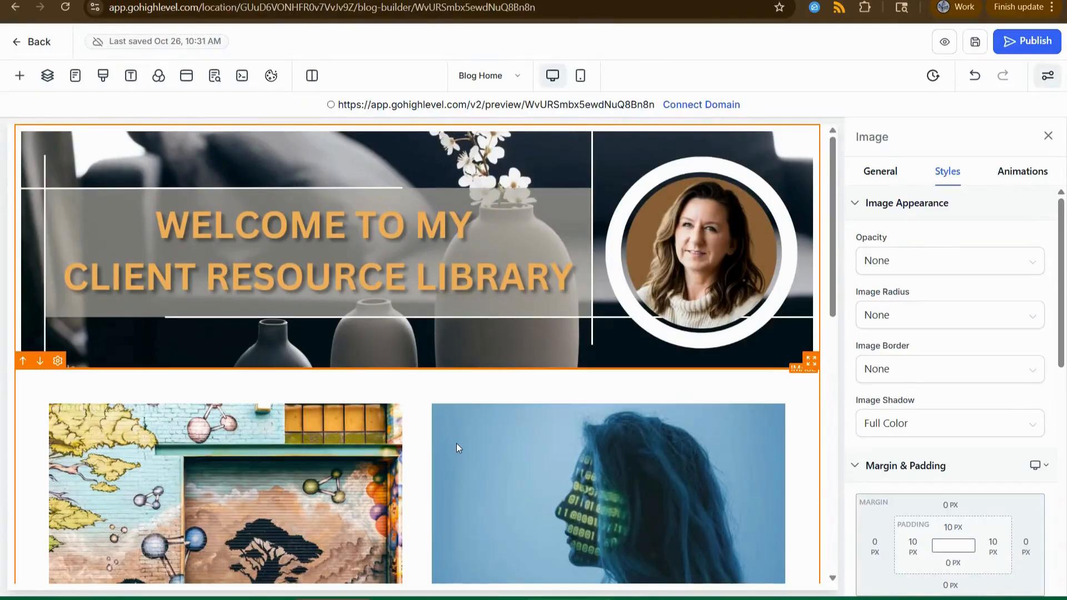
pyautogui.click(696, 109)
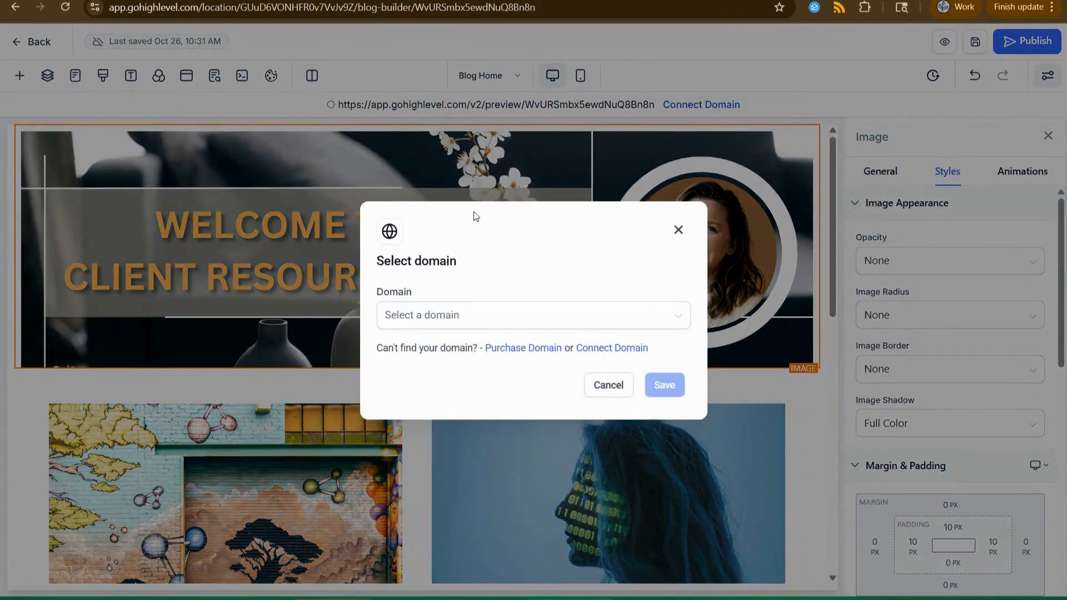
pyautogui.click(412, 324)
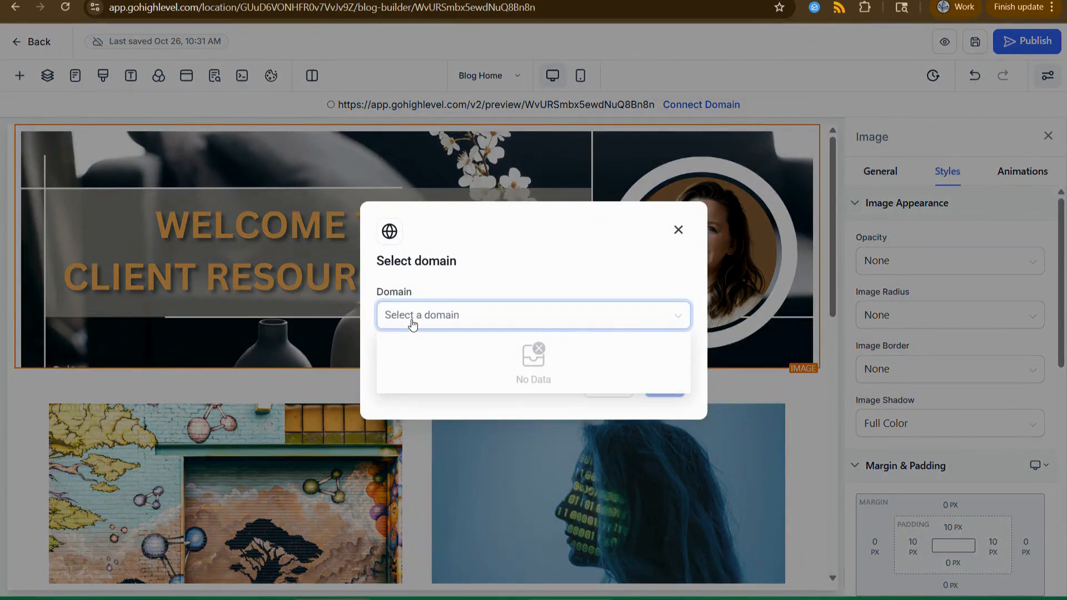
pyautogui.click(483, 288)
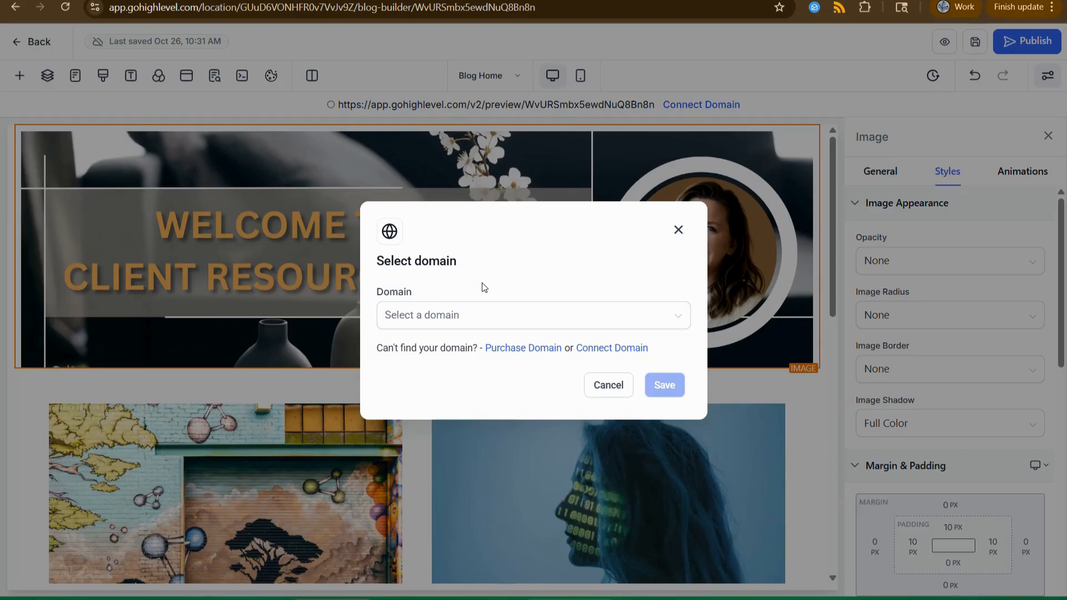
pyautogui.click(678, 230)
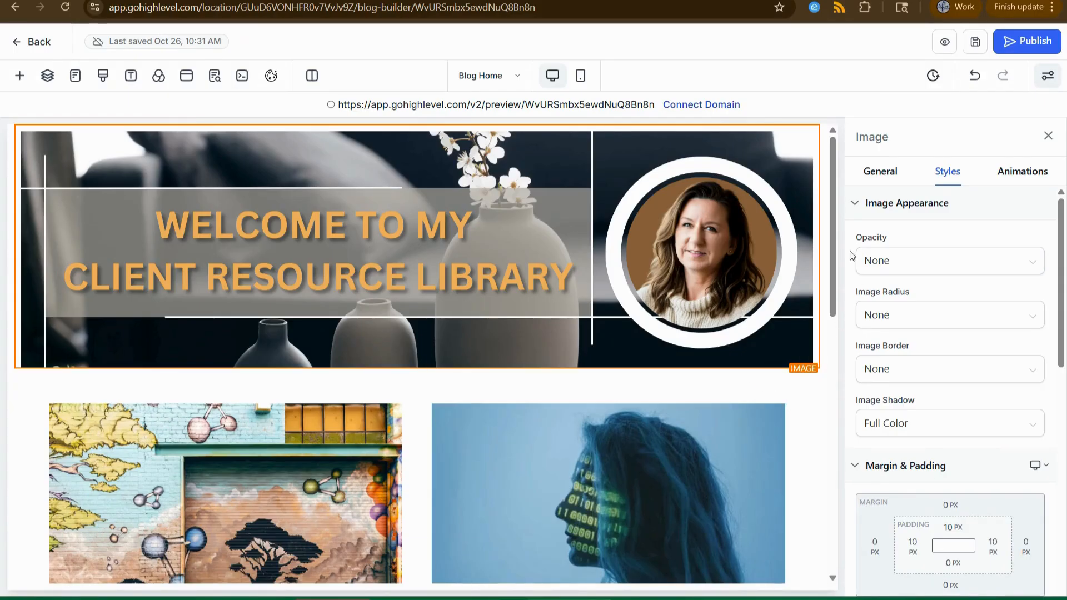
# Return to the blog dashboard and choose Settings from the ⋮ menu beside New Post.
pyautogui.click(25, 42)
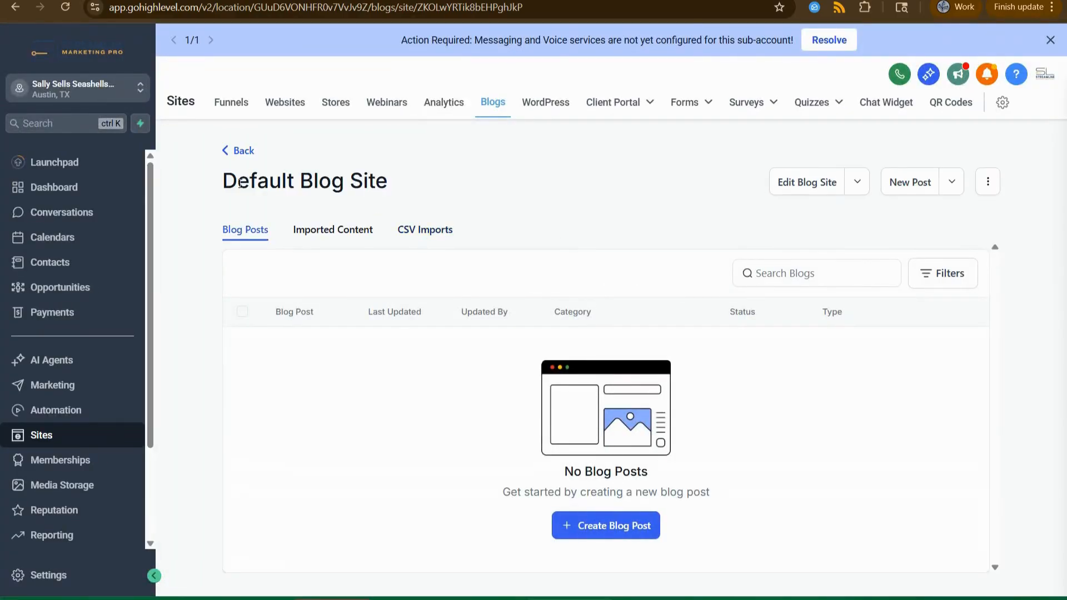
pyautogui.moveTo(224, 181); pyautogui.dragTo(398, 185)
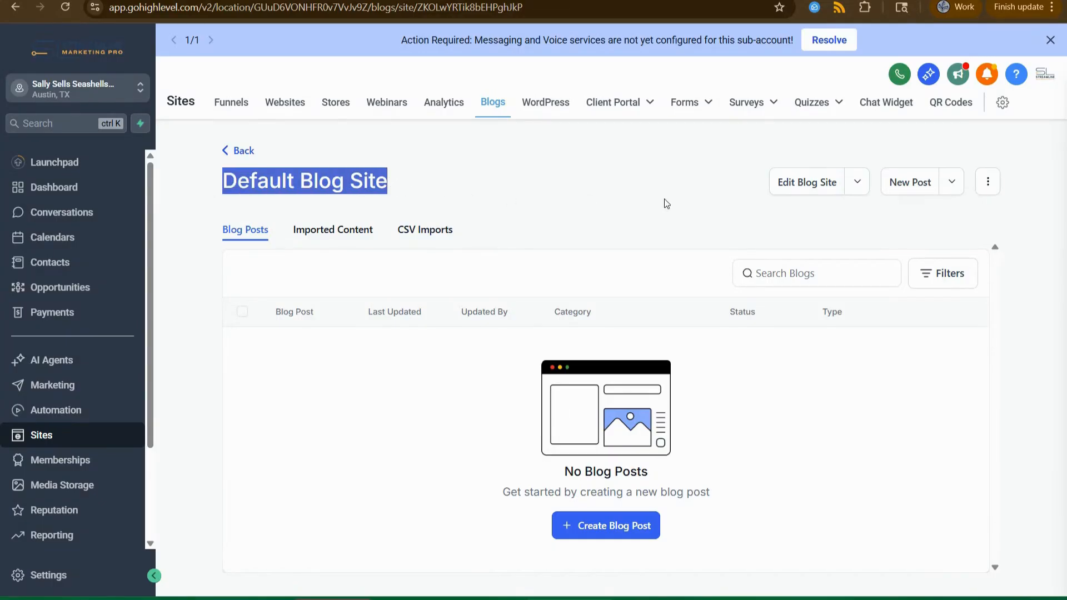
pyautogui.click(987, 189)
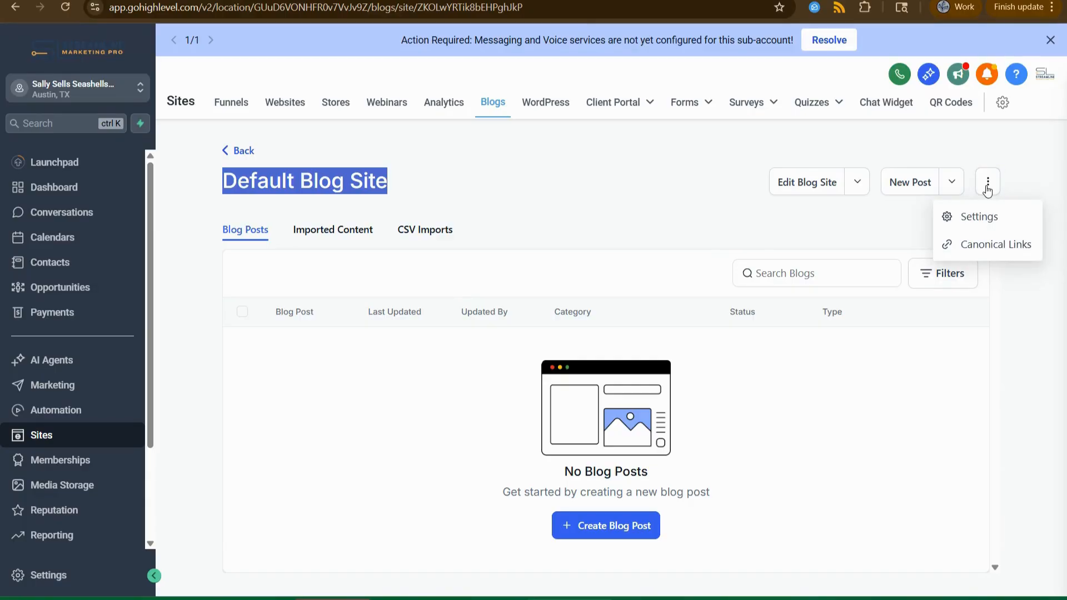
pyautogui.click(982, 219)
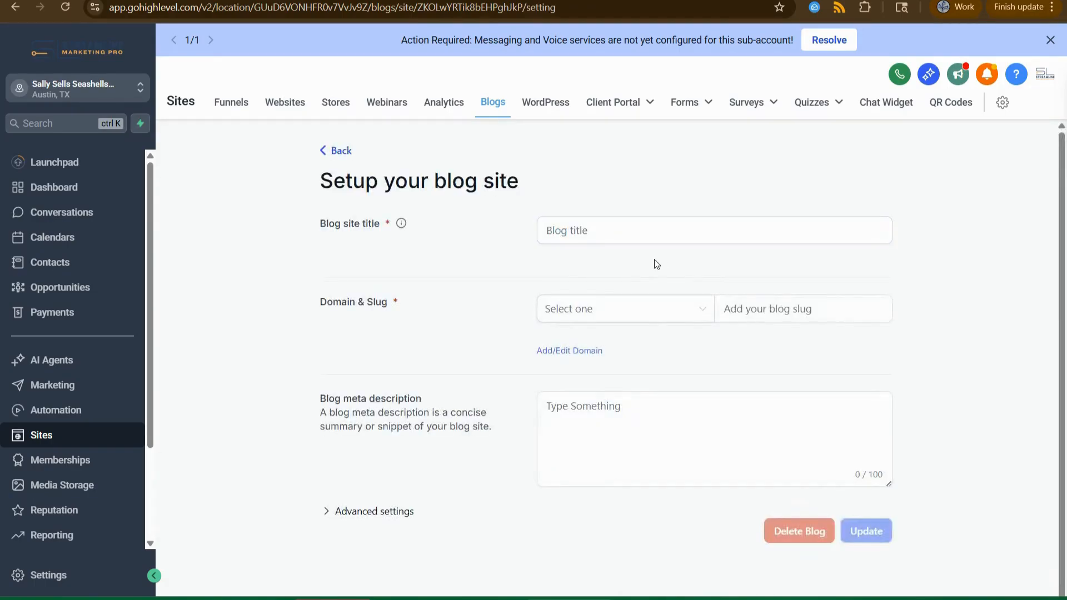
# Replace the blog site title with 'Jennys Test Blog' and check the Domain dropdown, which is empty.
pyautogui.moveTo(631, 230); pyautogui.dragTo(441, 223)
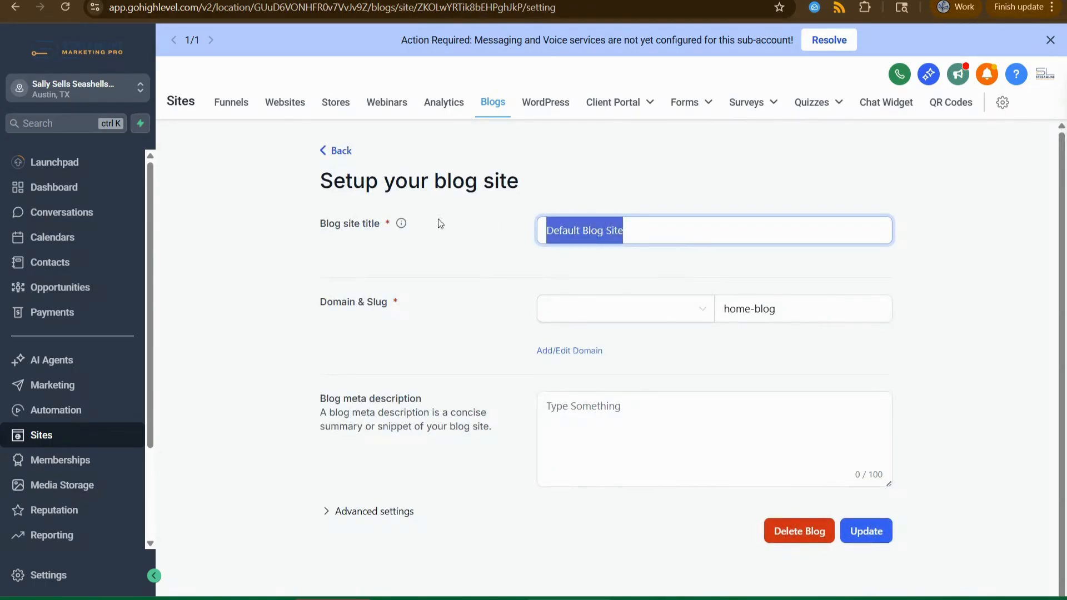
pyautogui.write('Jennys')
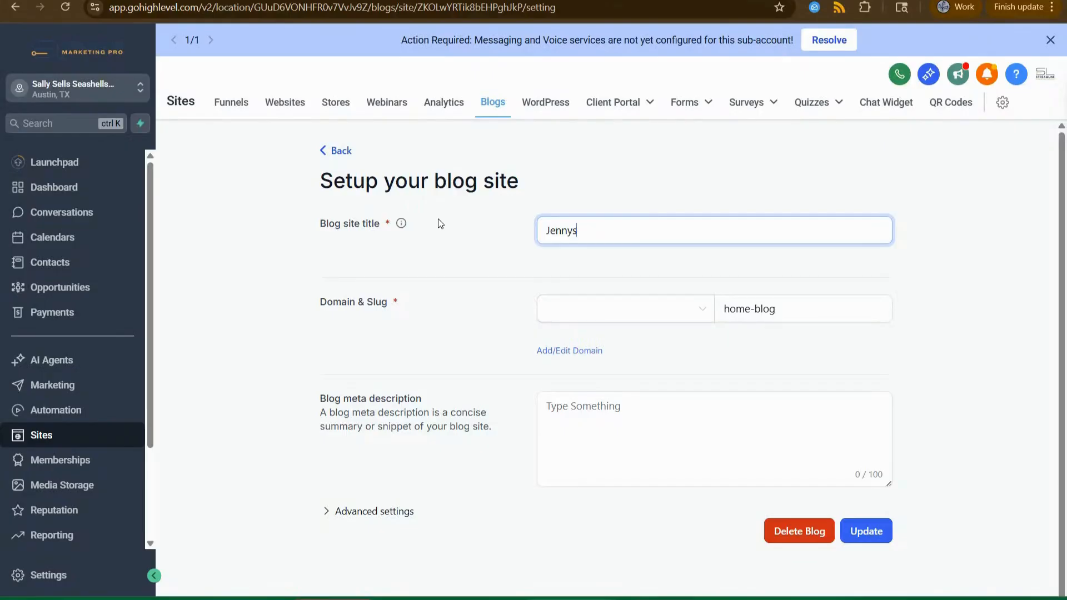
pyautogui.write(' Test Blog')
pyautogui.click(636, 317)
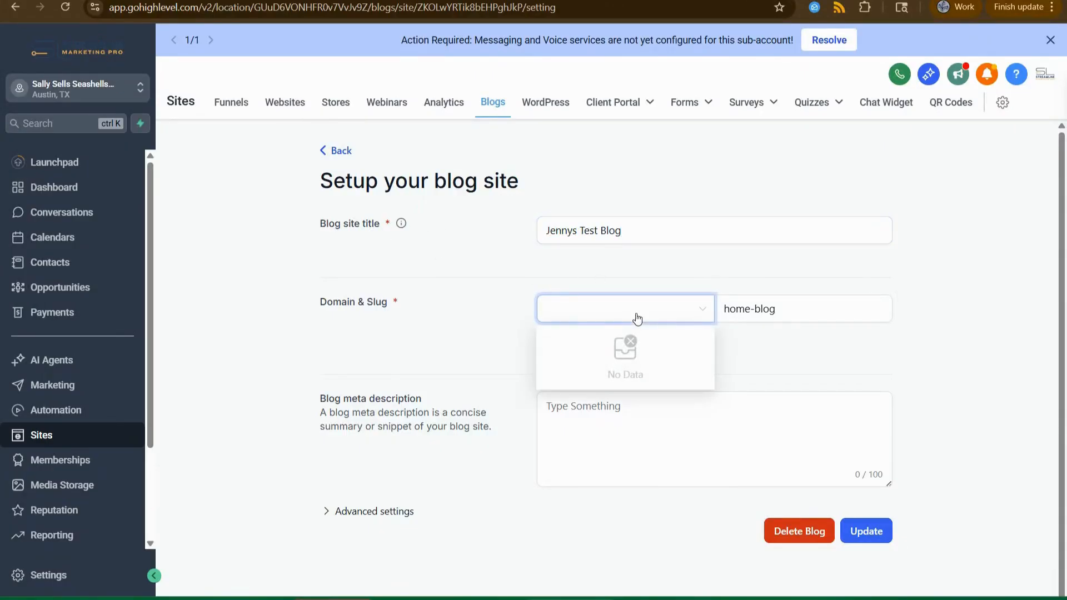
pyautogui.click(459, 313)
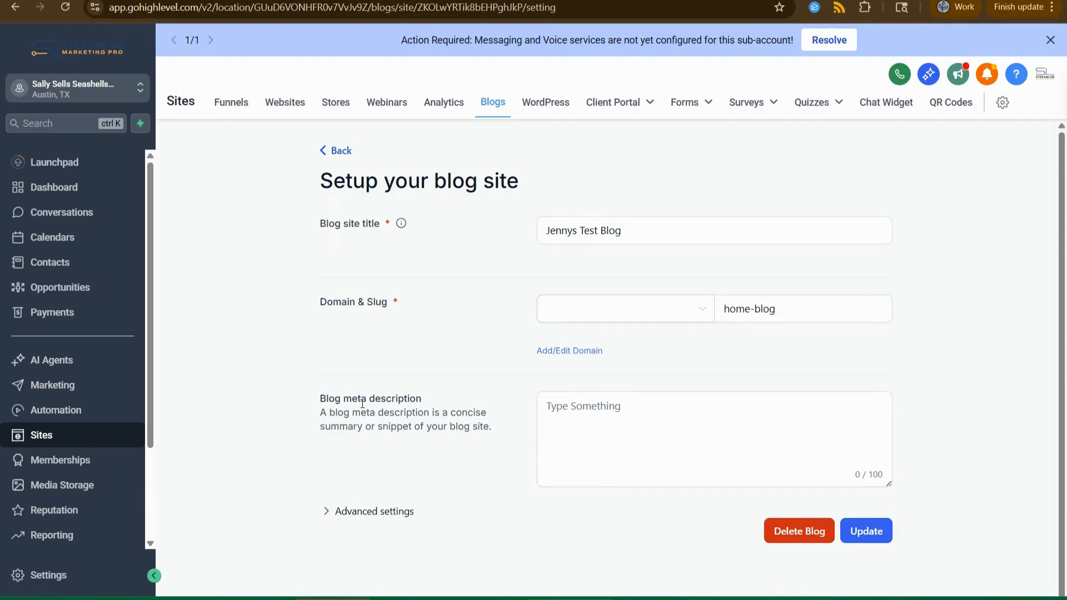
pyautogui.scroll(-2, 362, 404)
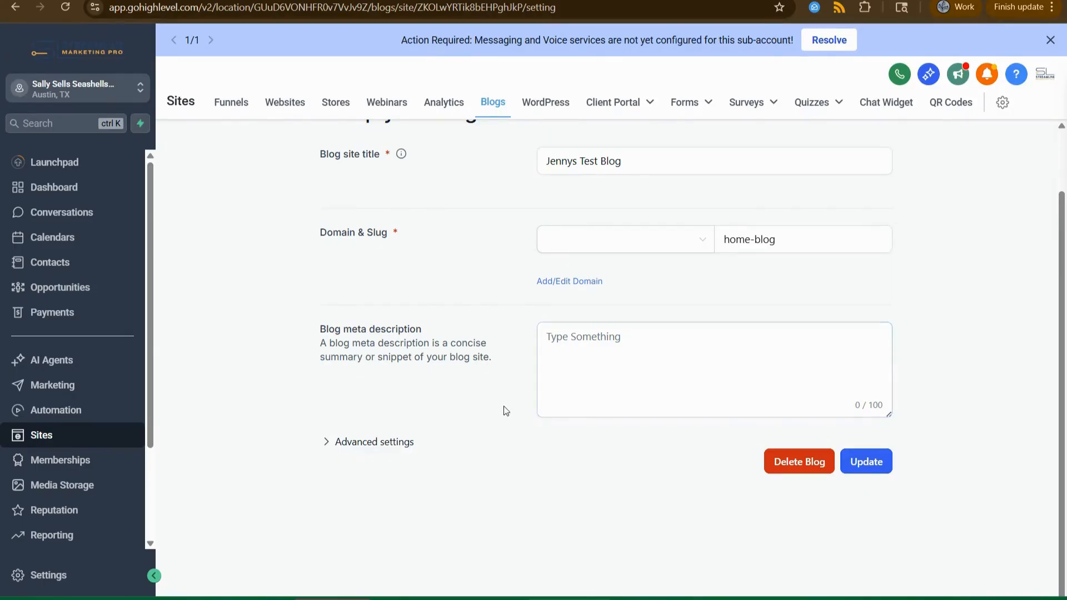
# Expand Advanced settings, select the Favicon URL field, and save the blog site settings with Update.
pyautogui.click(396, 447)
pyautogui.scroll(-3, 422, 408)
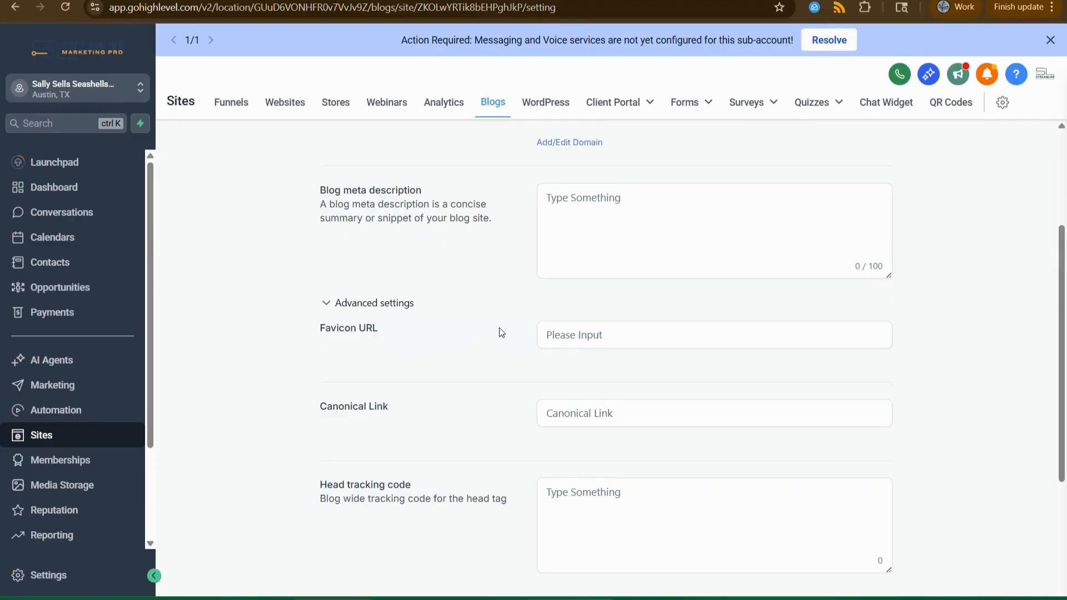
pyautogui.click(571, 335)
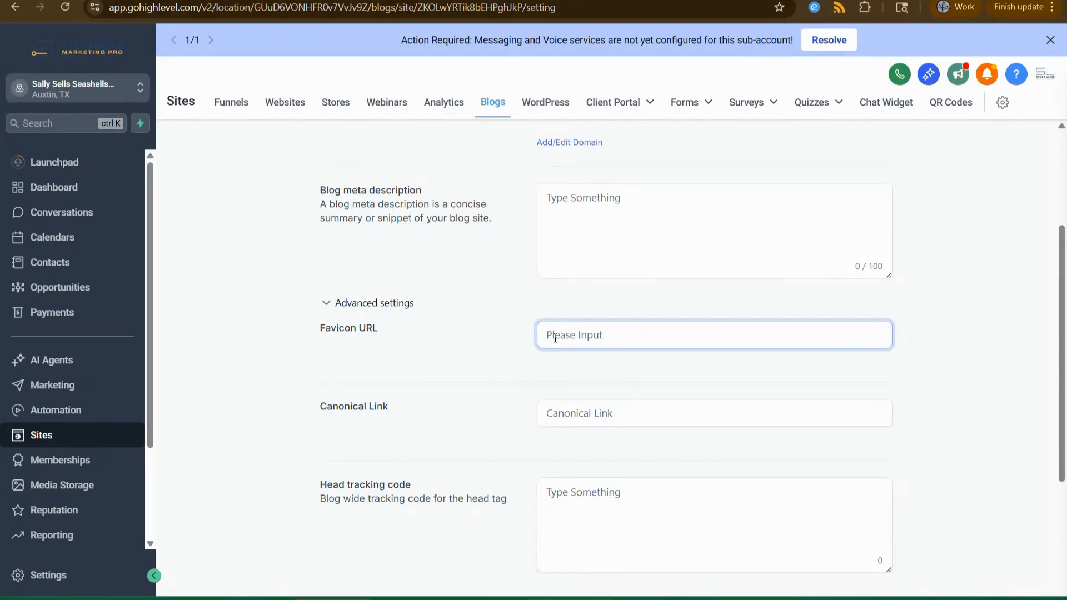
pyautogui.scroll(-6, 678, 367)
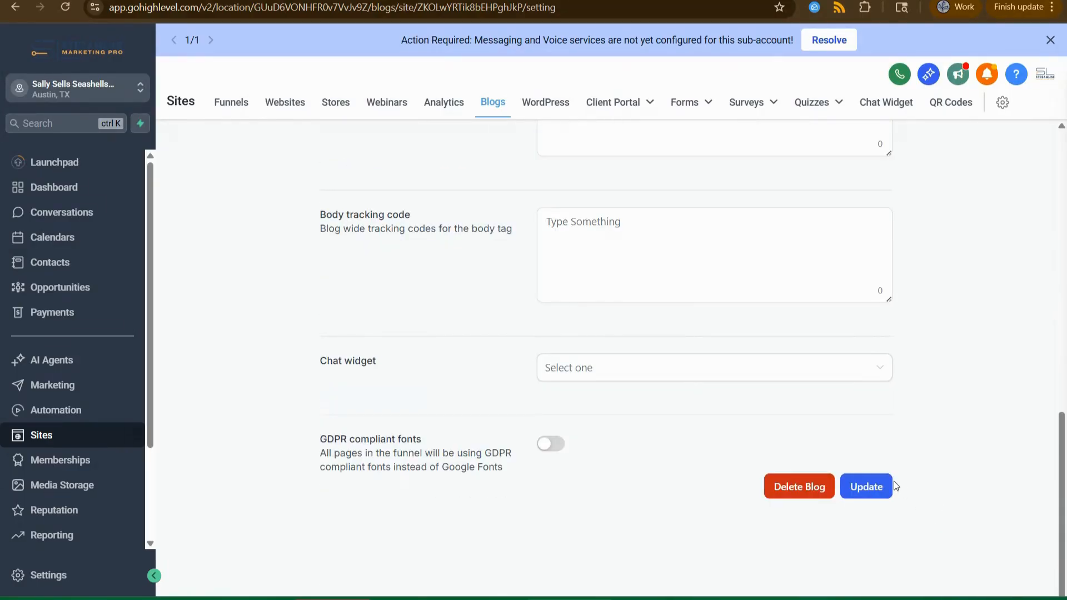
pyautogui.scroll(8, 896, 485)
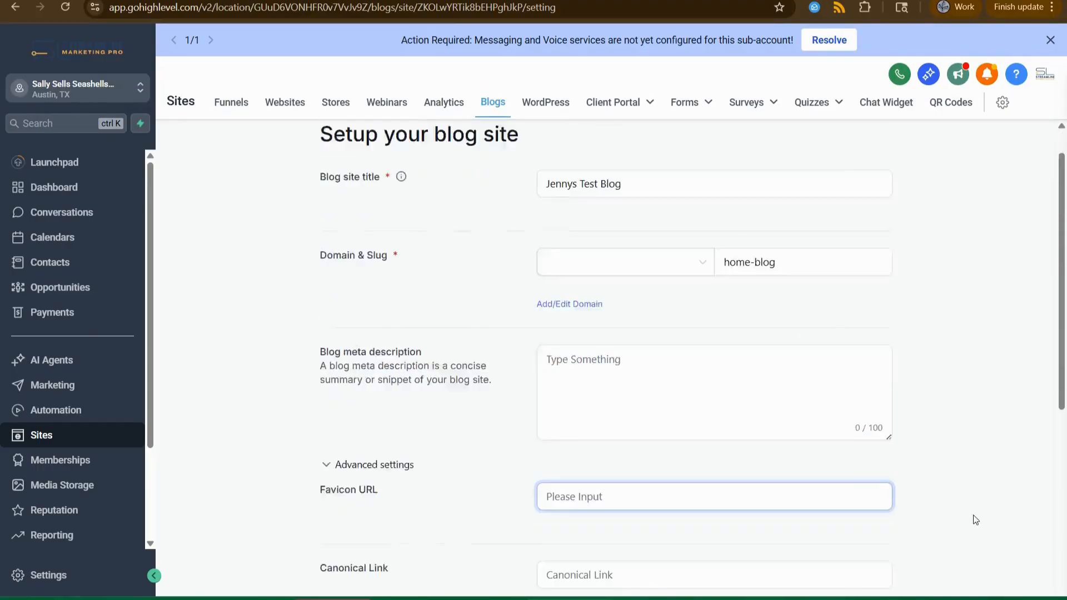
pyautogui.scroll(-8, 966, 518)
pyautogui.click(875, 460)
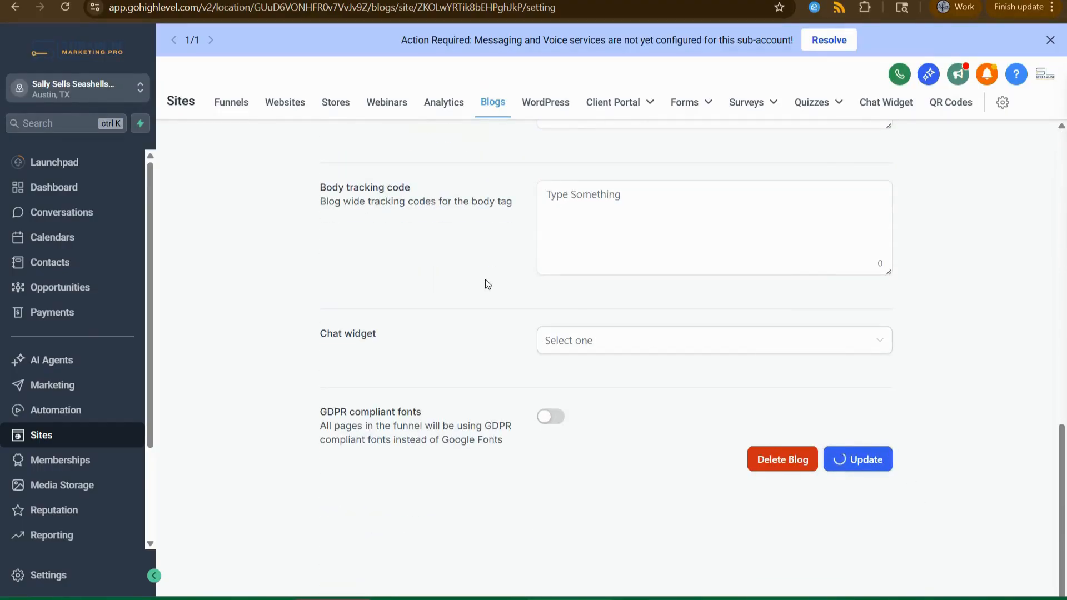
pyautogui.scroll(8, 300, 265)
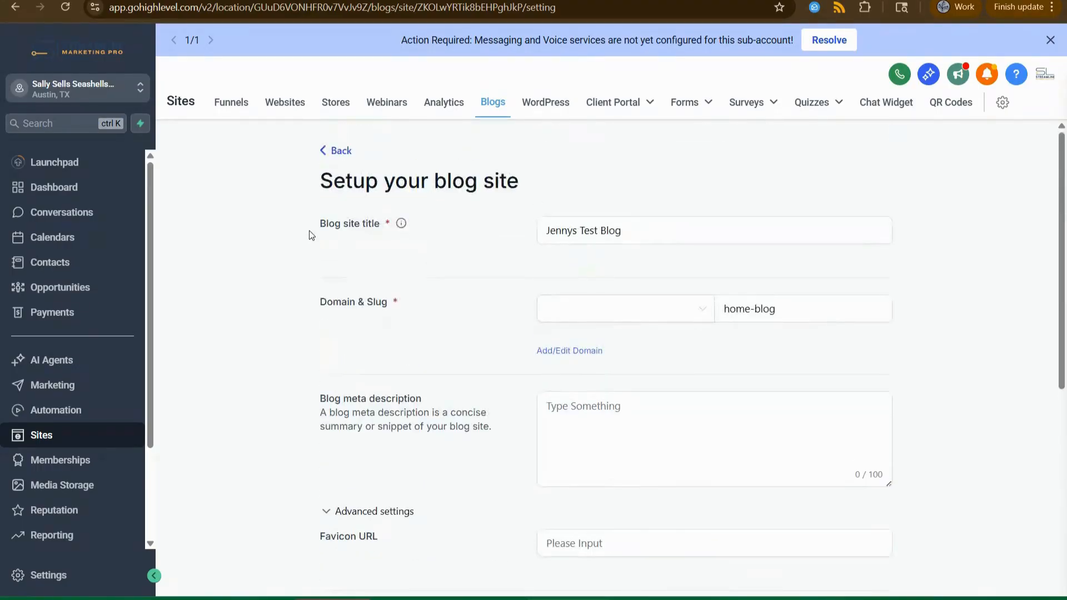
# Go back to the Jennys Test Blog posts list and start a new blog post.
pyautogui.click(340, 158)
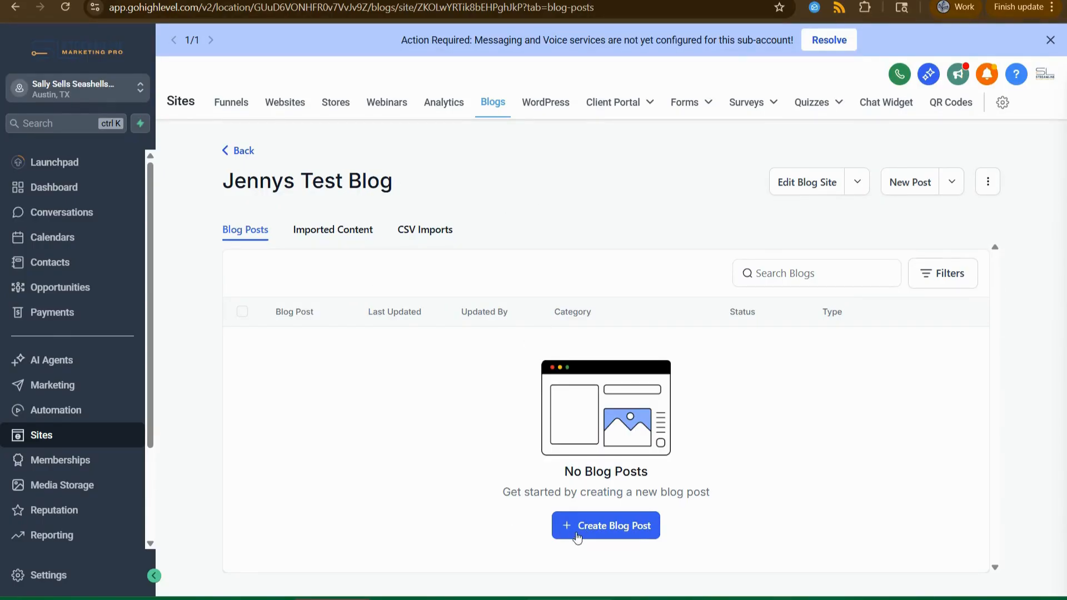
pyautogui.click(606, 527)
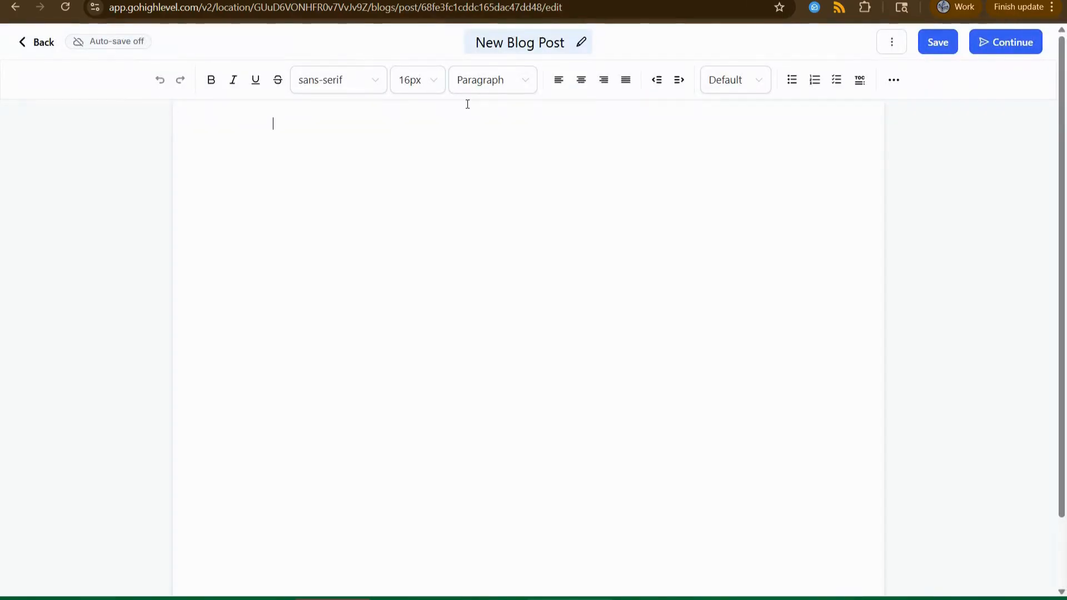
# Leave the editor for the posts list, which now shows 'New Blog Post' as a draft.
pyautogui.click(35, 45)
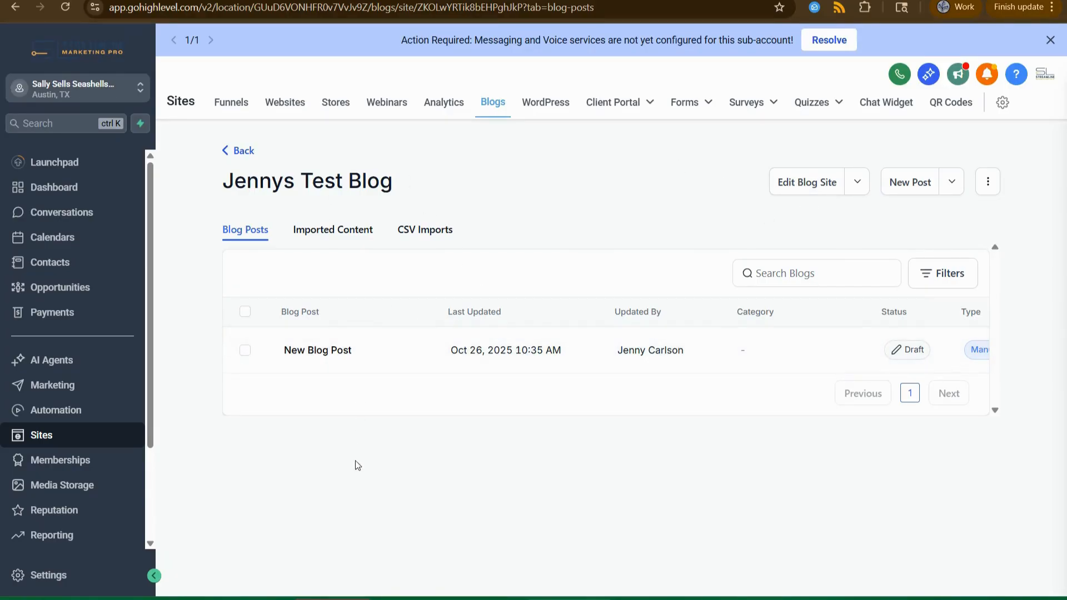
# Go back to the Blogs overview, reopen Jennys Test Blog, then return to the overview.
pyautogui.click(238, 150)
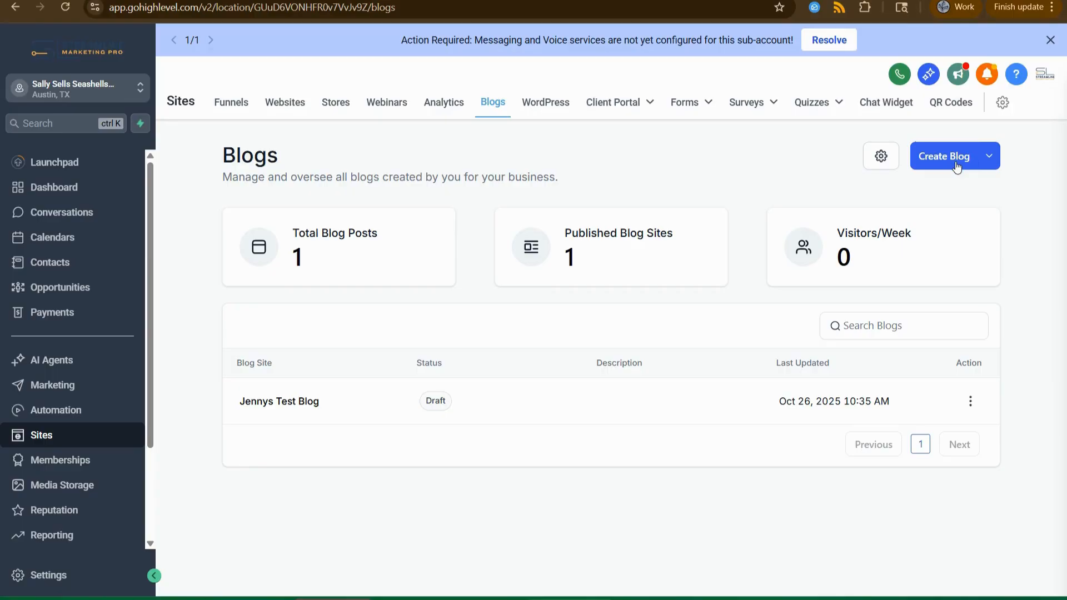
pyautogui.click(260, 402)
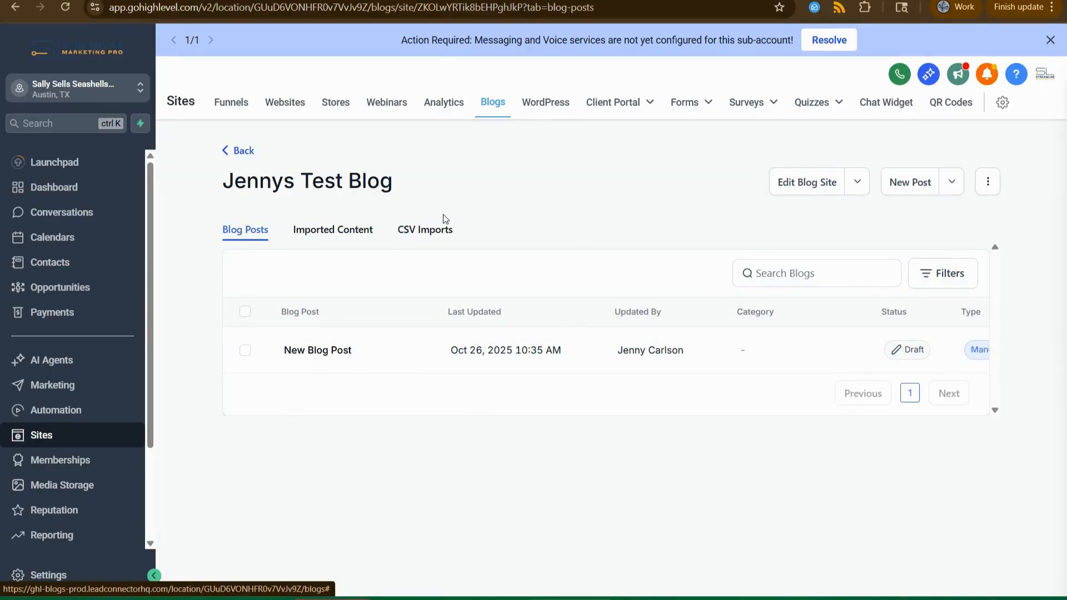
pyautogui.click(238, 150)
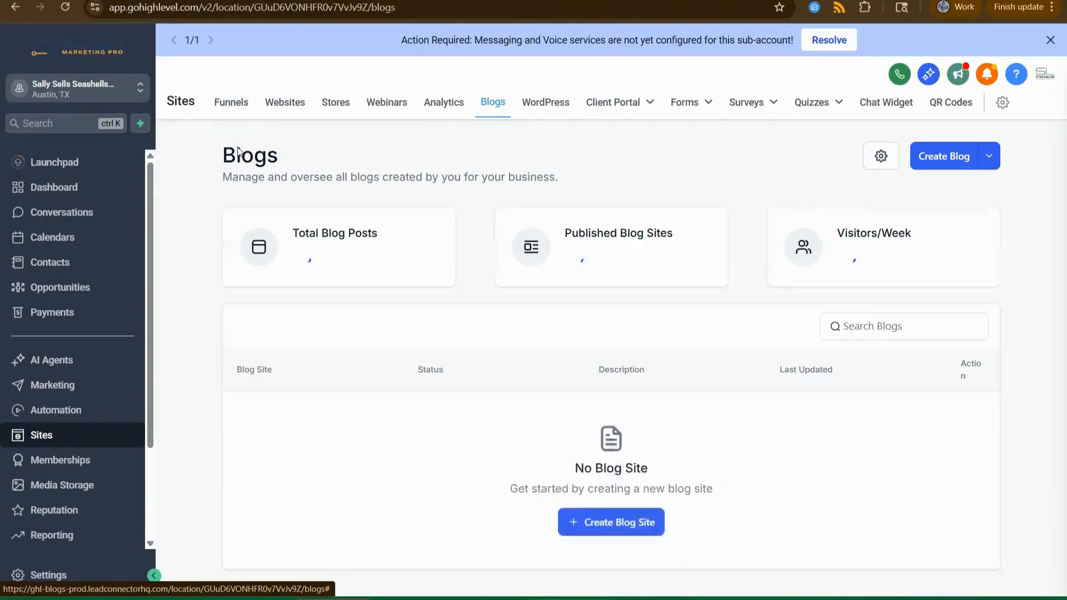